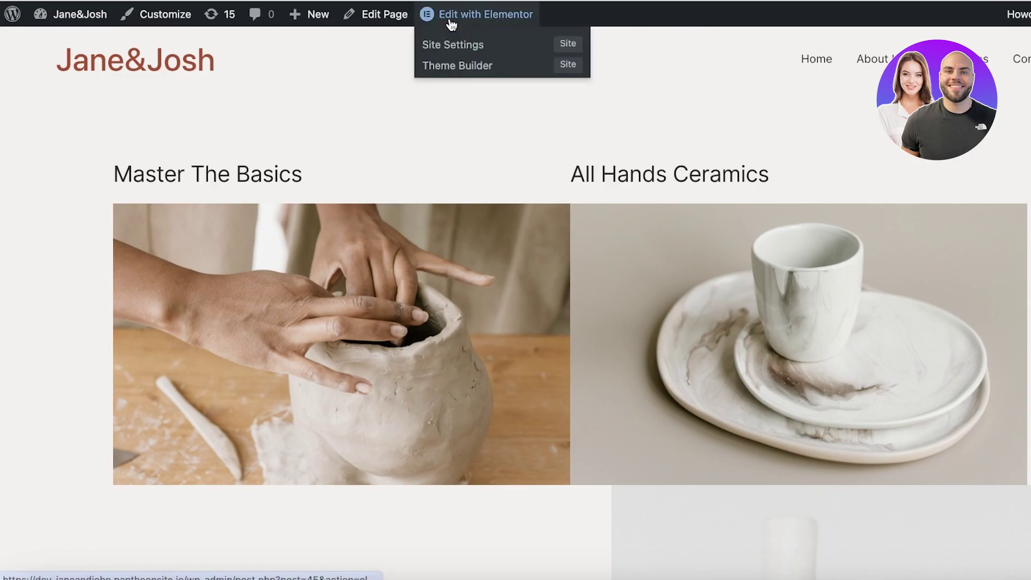
- Open the page with the Master The Basics and All Hands Ceramics headings for editing in Elementor
{"action": "left_click", "coordinate": [451, 23]}
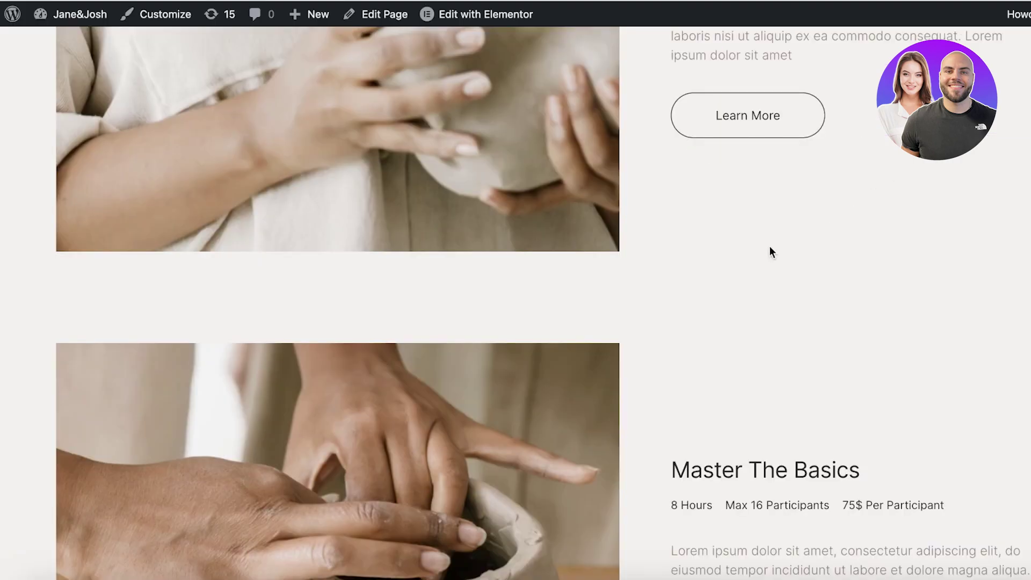
- Look through the class listings on the Workshops page, from Learn The Basics to Be a Ceramics Superhero
{"action": "scroll", "coordinate": [769, 248], "scroll_direction": "up", "scroll_amount": 10}
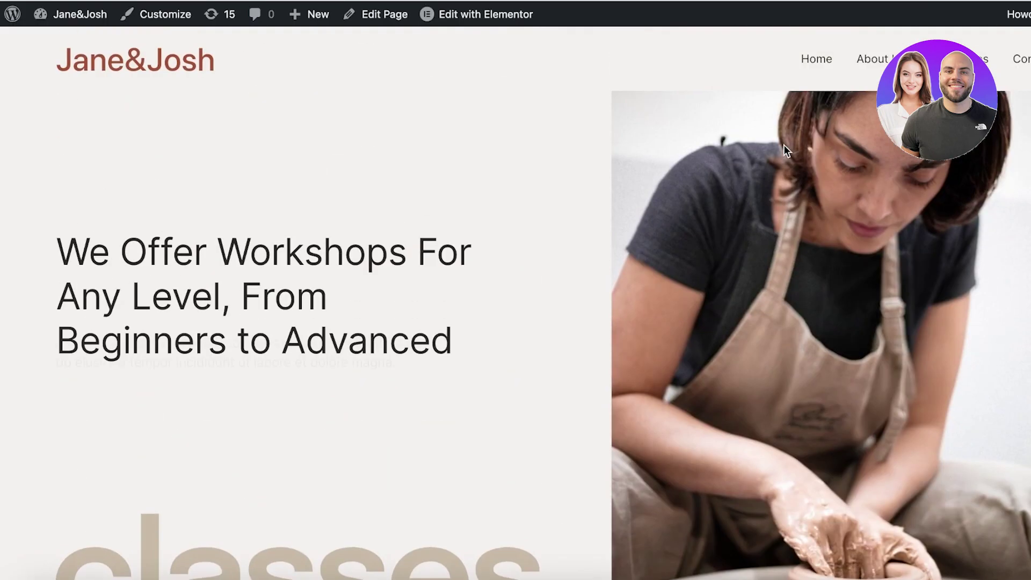
{"action": "scroll", "coordinate": [784, 144], "scroll_direction": "down", "scroll_amount": 8}
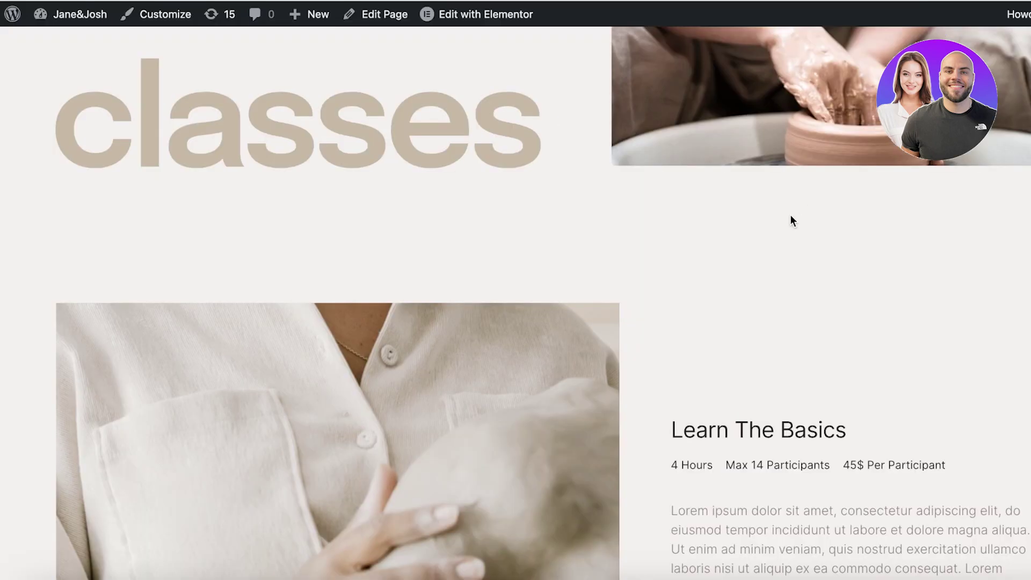
{"action": "scroll", "coordinate": [791, 217], "scroll_direction": "down", "scroll_amount": 15}
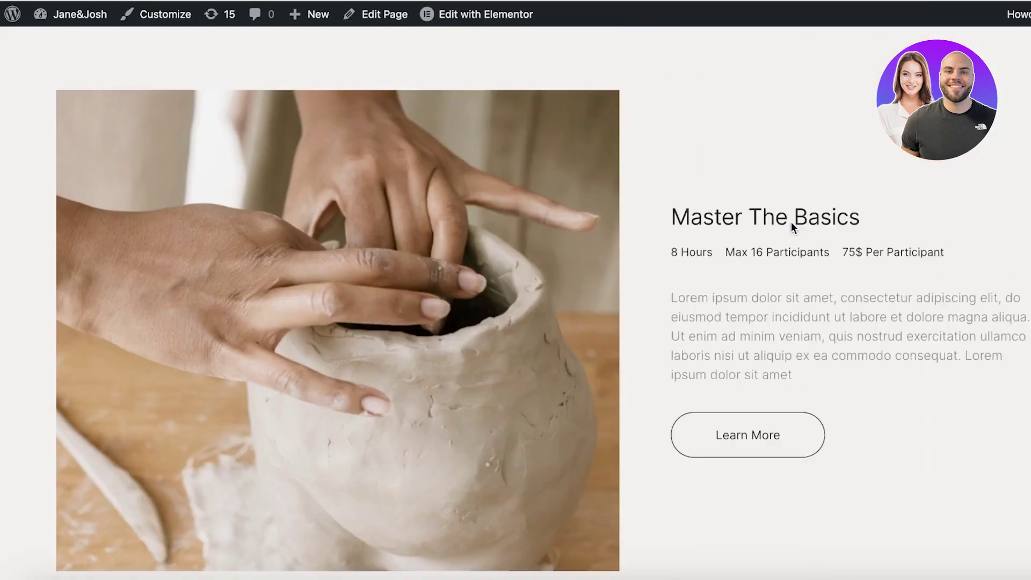
{"action": "scroll", "coordinate": [590, 295], "scroll_direction": "up", "scroll_amount": 1}
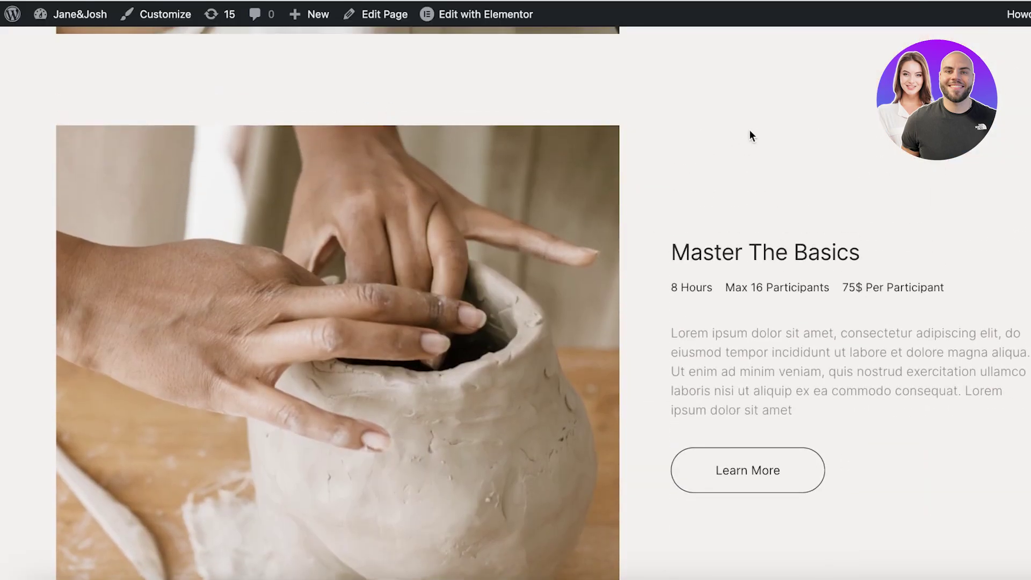
{"action": "scroll", "coordinate": [830, 182], "scroll_direction": "down", "scroll_amount": 10}
{"action": "scroll", "coordinate": [830, 184], "scroll_direction": "down", "scroll_amount": 2}
{"action": "scroll", "coordinate": [774, 157], "scroll_direction": "up", "scroll_amount": 1}
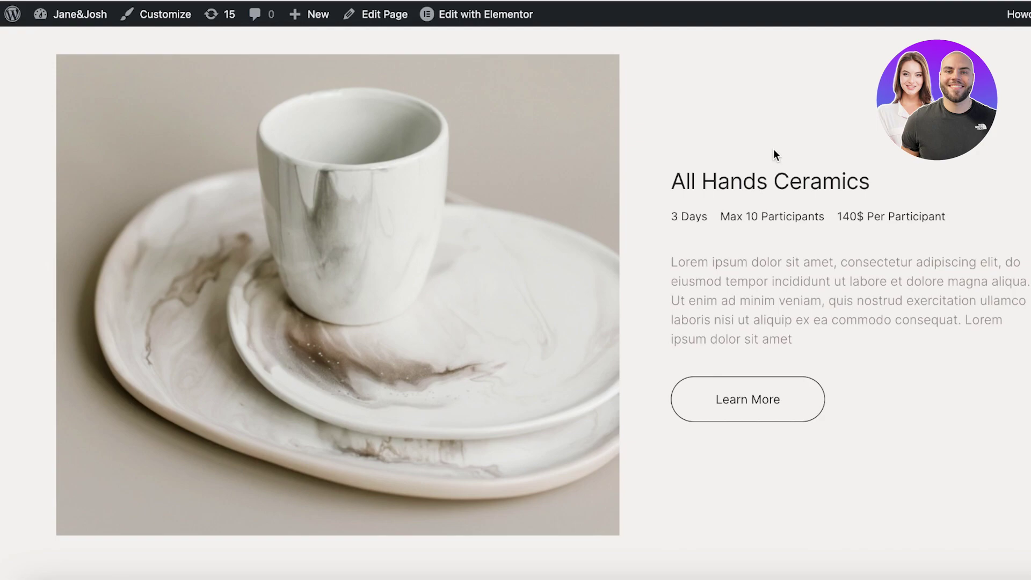
{"action": "scroll", "coordinate": [697, 172], "scroll_direction": "down", "scroll_amount": 5}
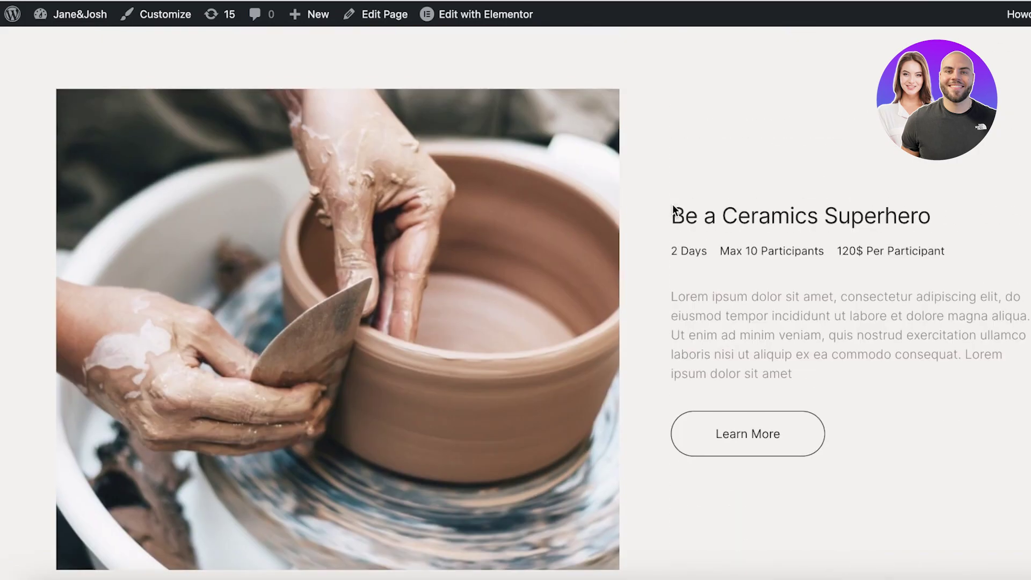
{"action": "scroll", "coordinate": [669, 185], "scroll_direction": "up", "scroll_amount": 1}
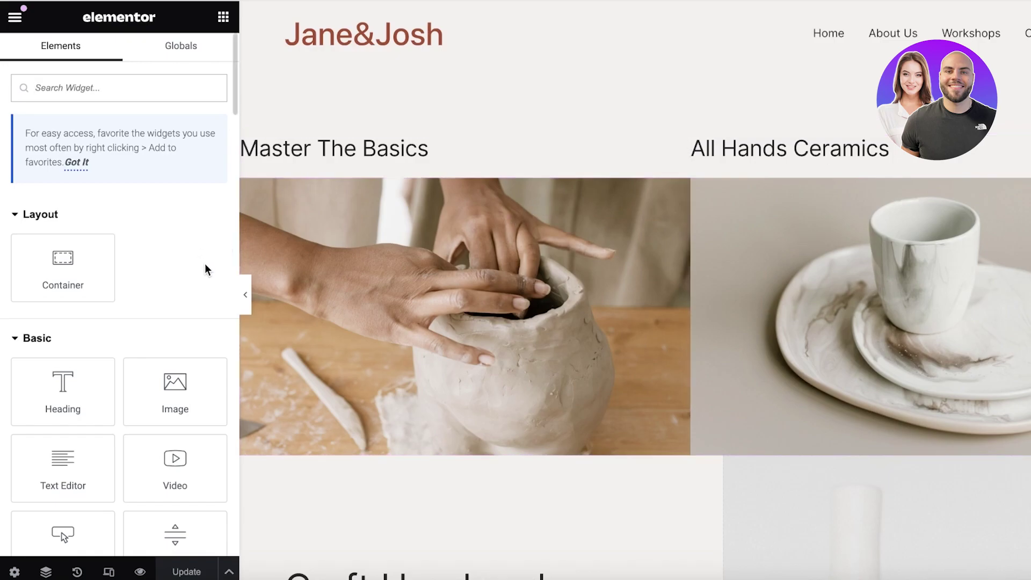
{"action": "scroll", "coordinate": [451, 215], "scroll_direction": "down", "scroll_amount": 1}
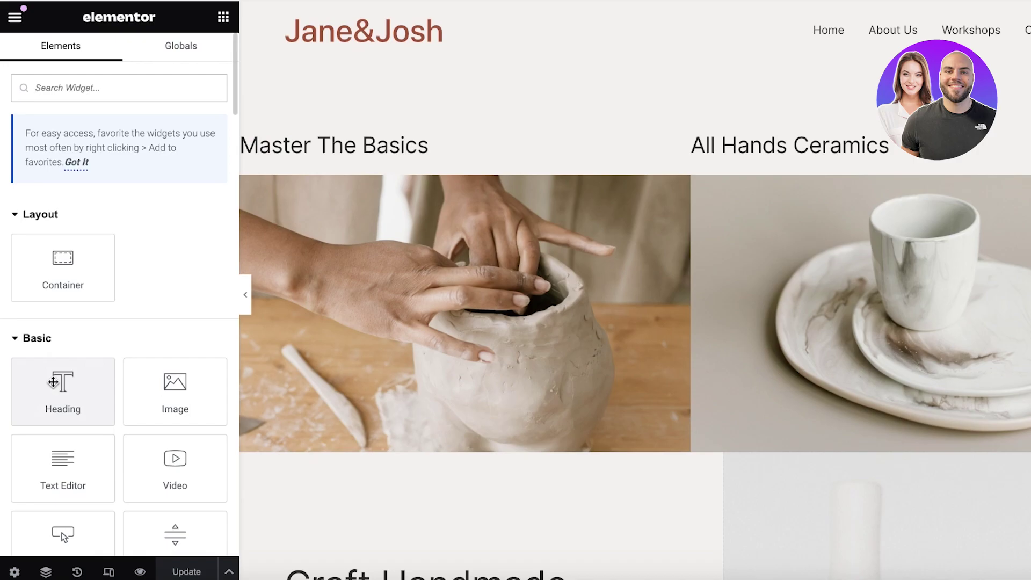
{"action": "scroll", "coordinate": [53, 382], "scroll_direction": "down", "scroll_amount": 8}
{"action": "scroll", "coordinate": [83, 327], "scroll_direction": "up", "scroll_amount": 8}
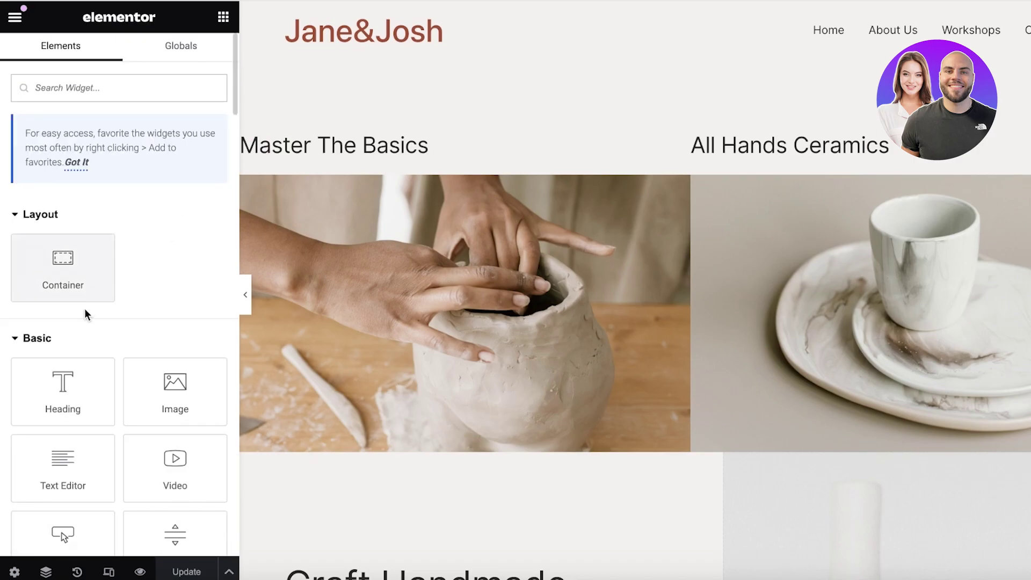
{"action": "left_click_drag", "start_coordinate": [53, 369], "coordinate": [355, 155]}
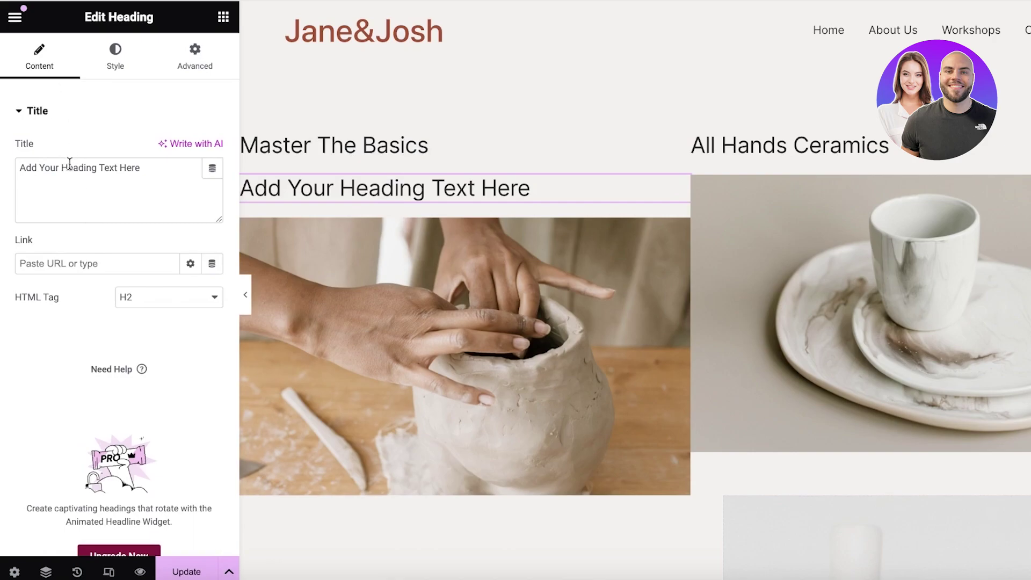
{"action": "left_click", "coordinate": [19, 111]}
{"action": "left_click", "coordinate": [19, 111]}
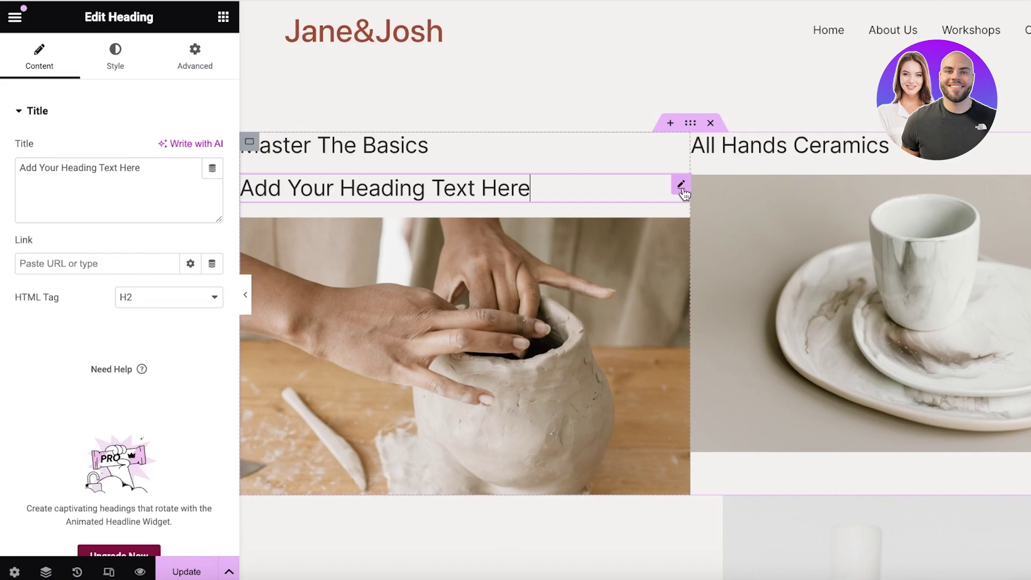
{"action": "right_click", "coordinate": [522, 187]}
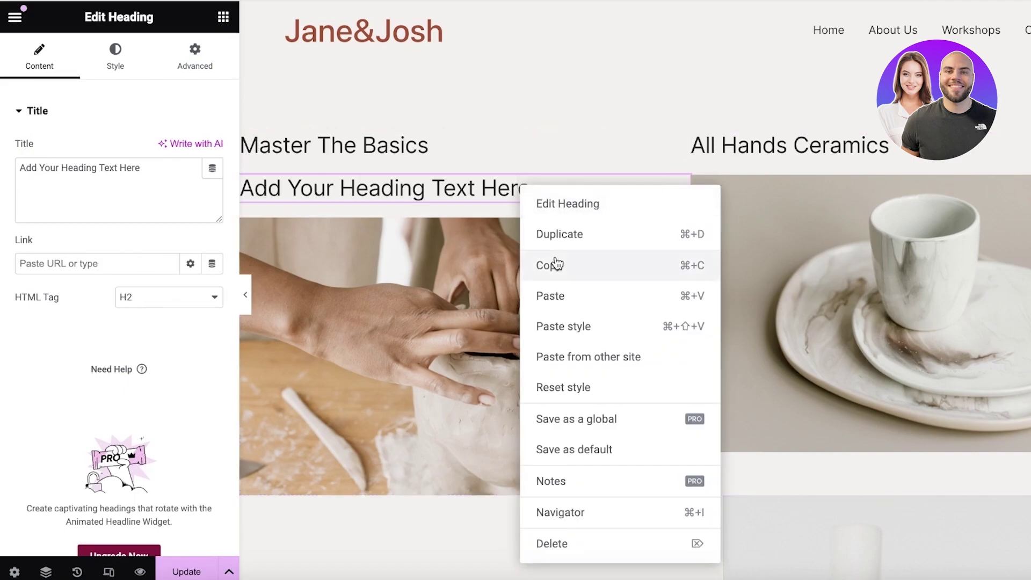
{"action": "left_click", "coordinate": [575, 537]}
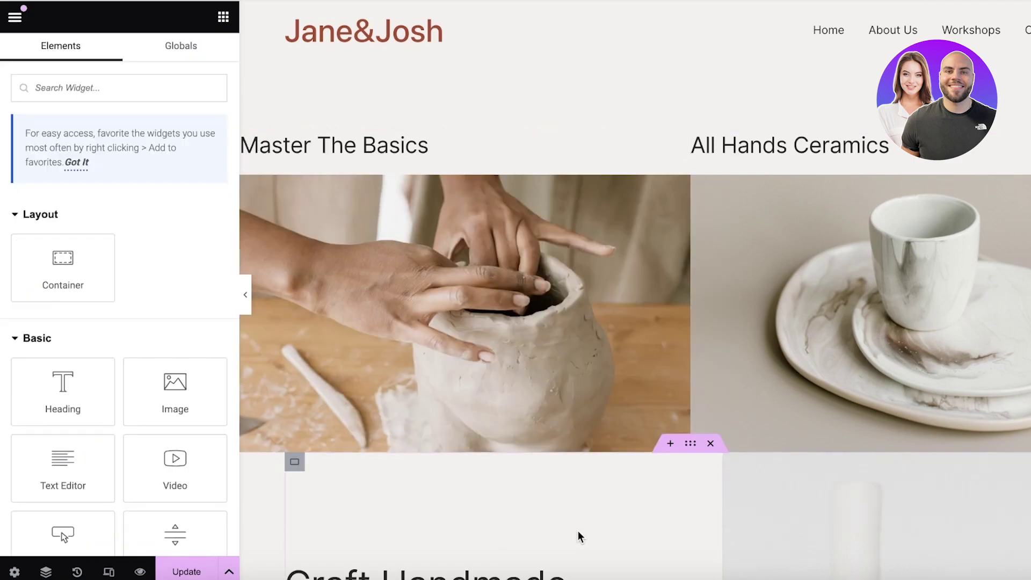
{"action": "left_click", "coordinate": [395, 140]}
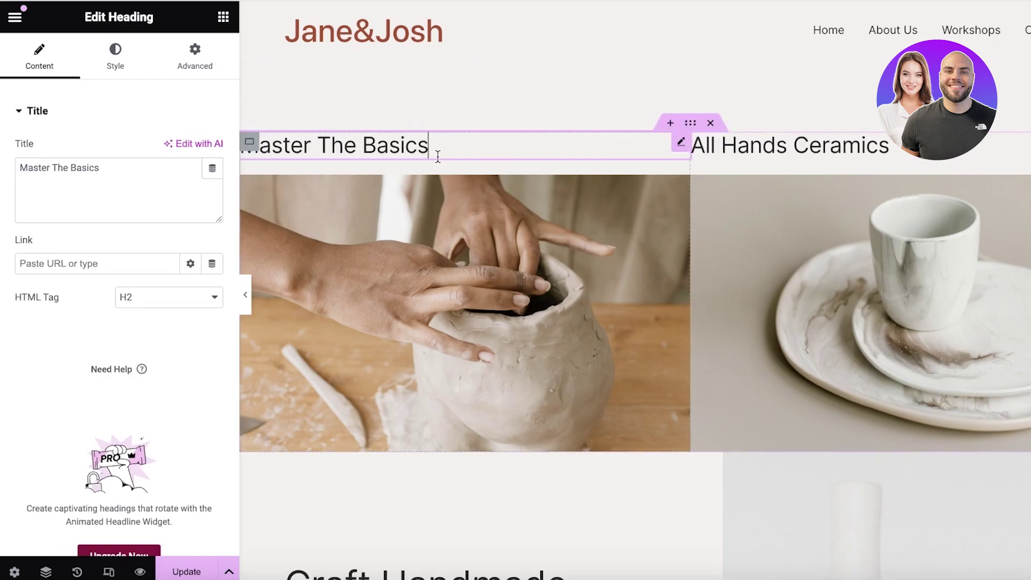
{"action": "triple_click", "coordinate": [379, 146]}
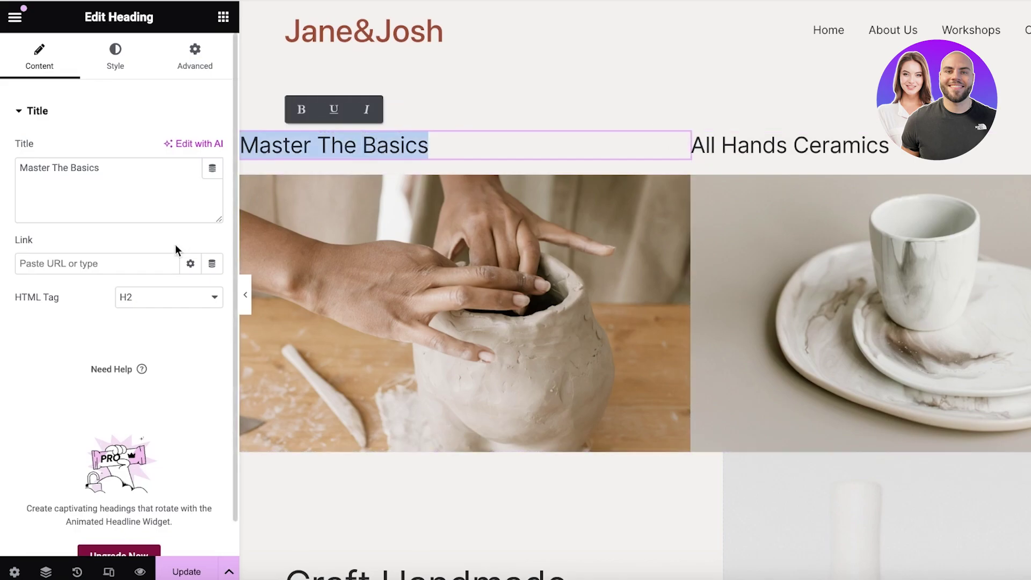
{"action": "left_click", "coordinate": [141, 264]}
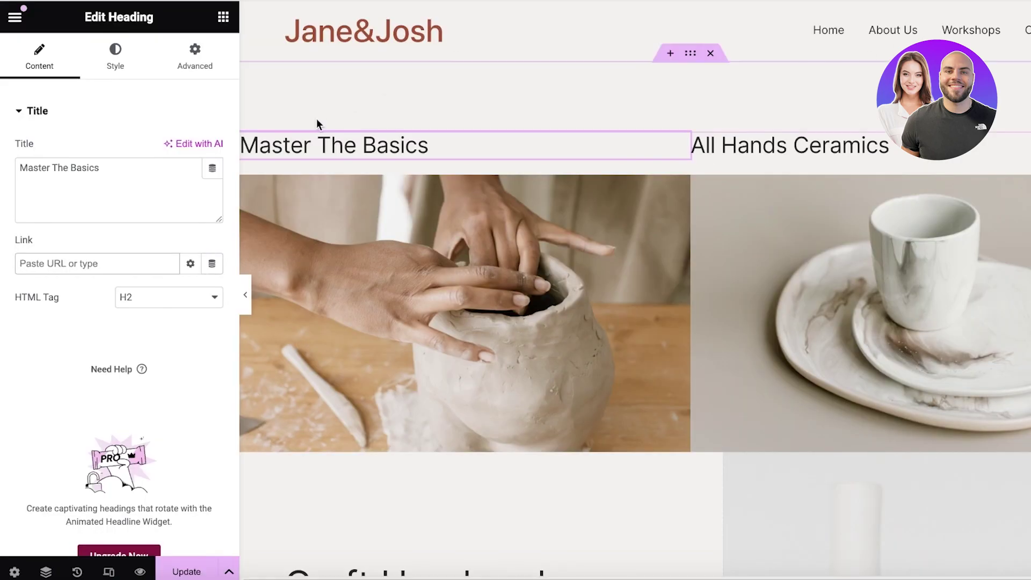
{"action": "left_click", "coordinate": [112, 263]}
{"action": "type", "text": "https://janeandjohn.pantheonsite.io/workshops/"}
{"action": "left_click", "coordinate": [760, 147]}
{"action": "double_click", "coordinate": [766, 151]}
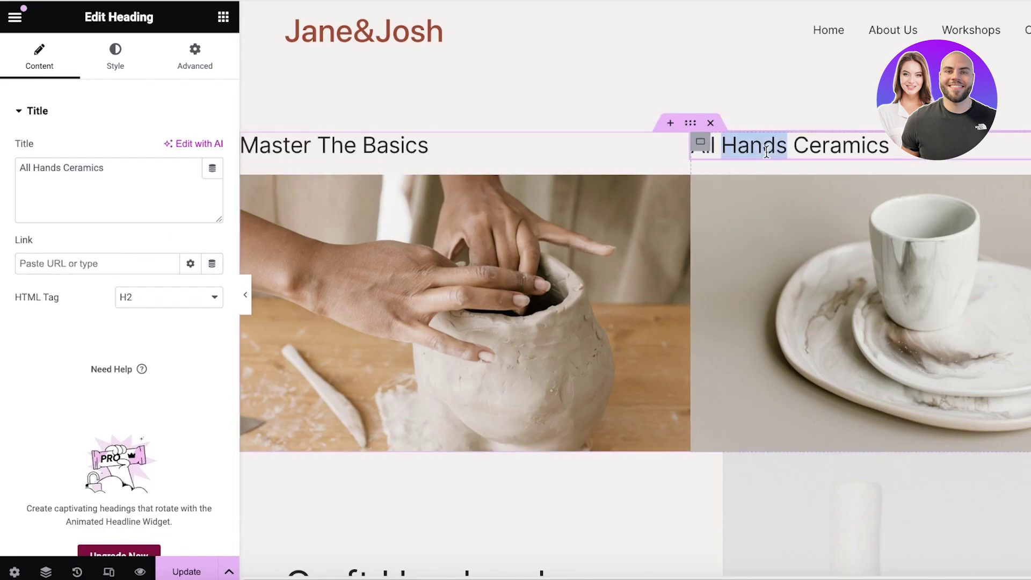
{"action": "left_click", "coordinate": [767, 151]}
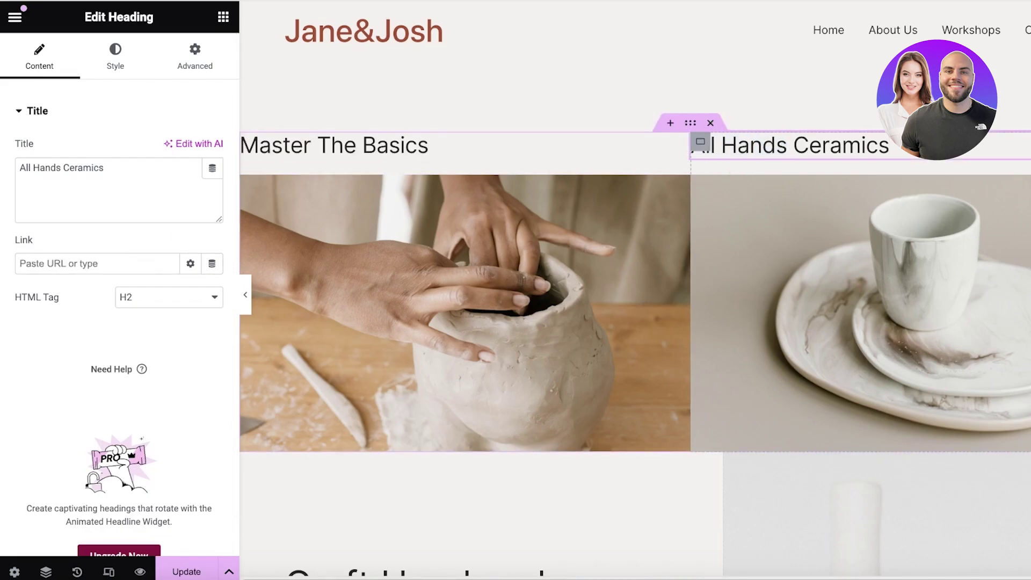
{"action": "left_click", "coordinate": [132, 267]}
{"action": "type", "text": "https://dev-janeandjohn.pantheonsite.io/workshops/"}
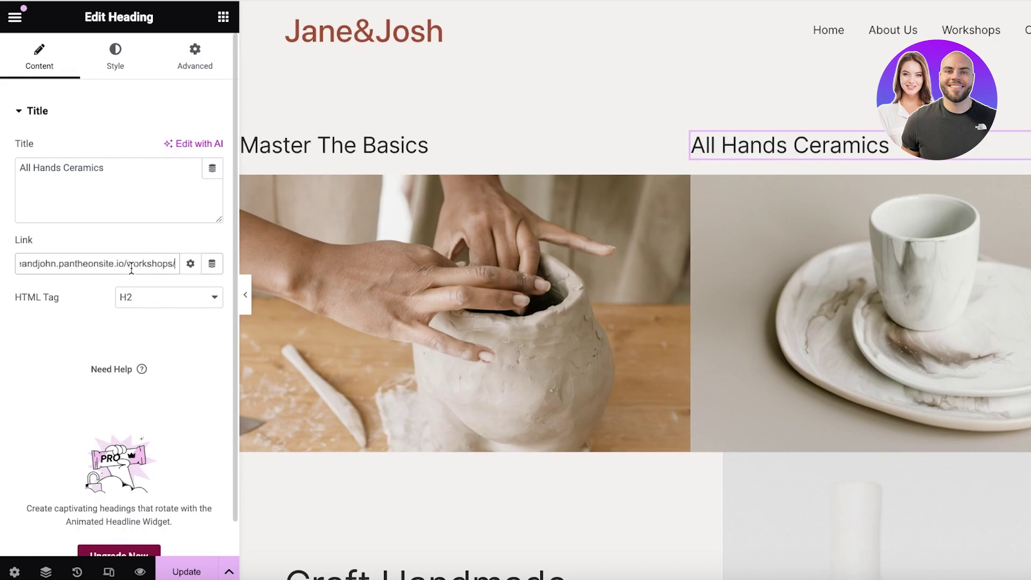
{"action": "left_click", "coordinate": [114, 334]}
- Reselect the Master The Basics heading to check its link, and save the page changes
{"action": "left_click", "coordinate": [429, 155]}
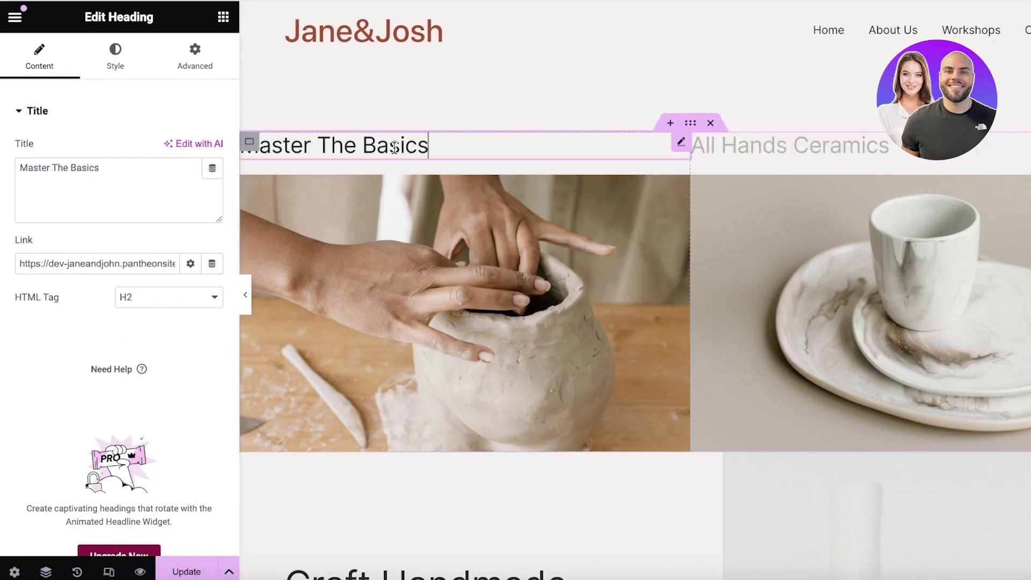
{"action": "triple_click", "coordinate": [404, 143]}
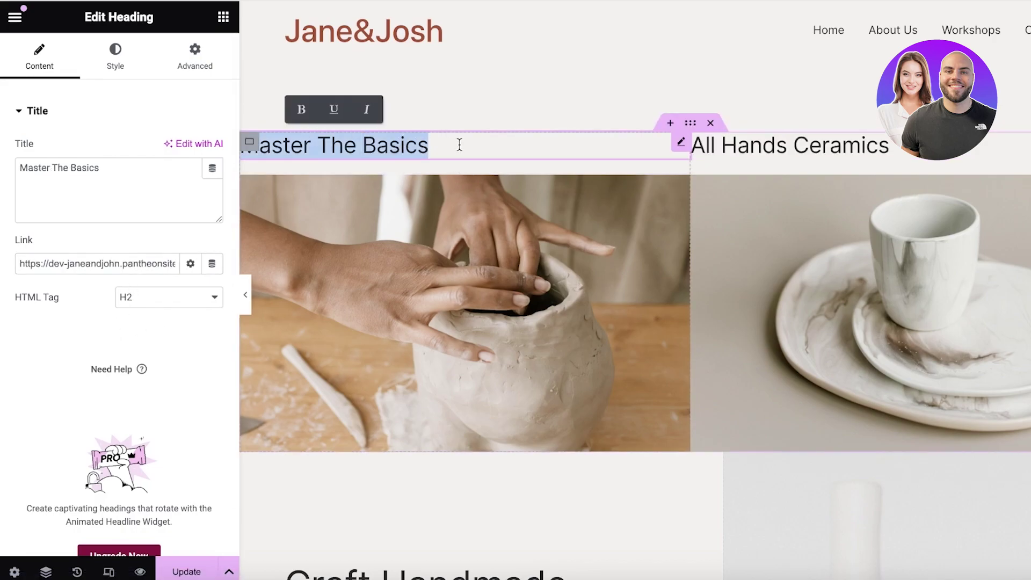
{"action": "left_click", "coordinate": [489, 143]}
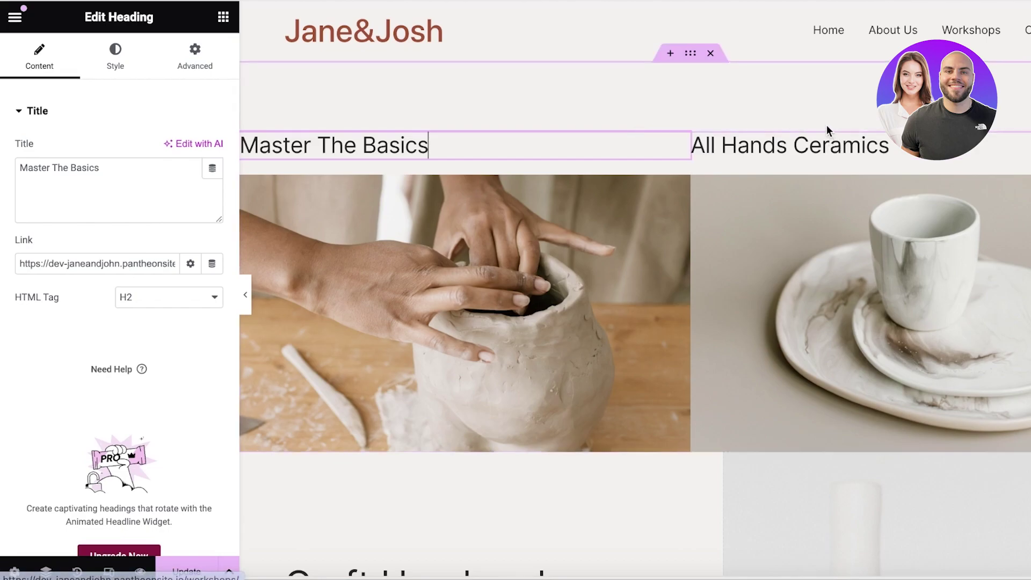
{"action": "left_click", "coordinate": [180, 572]}
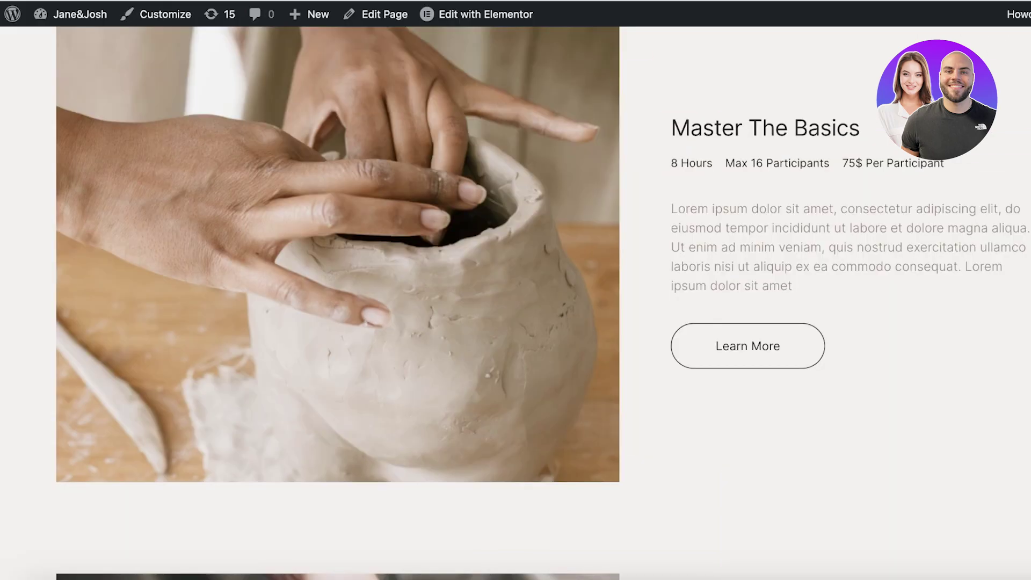
- Examine the live Workshops page from its top down to the individual class sections
{"action": "scroll", "coordinate": [810, 253], "scroll_direction": "up", "scroll_amount": 10}
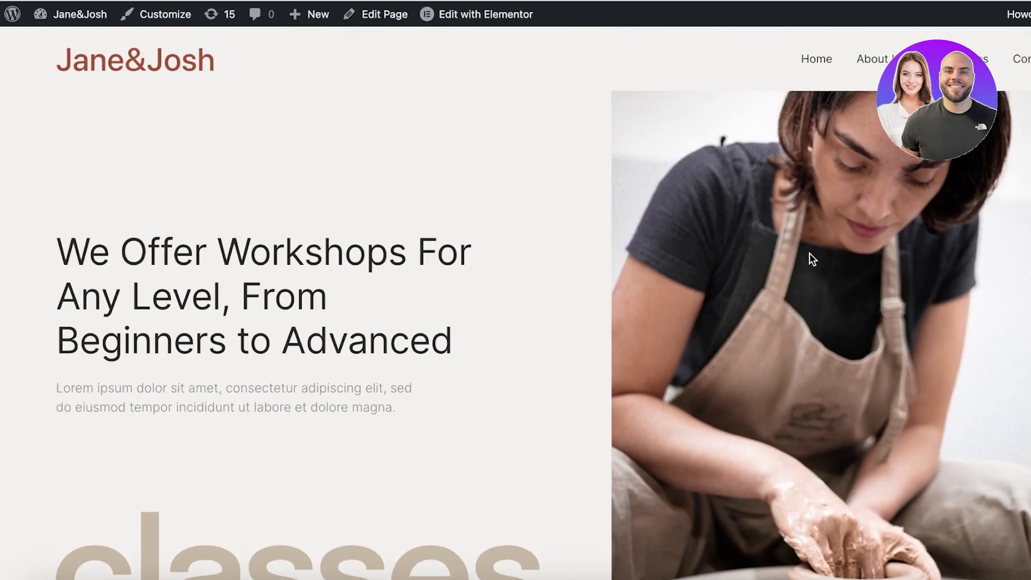
{"action": "scroll", "coordinate": [543, 303], "scroll_direction": "down", "scroll_amount": 10}
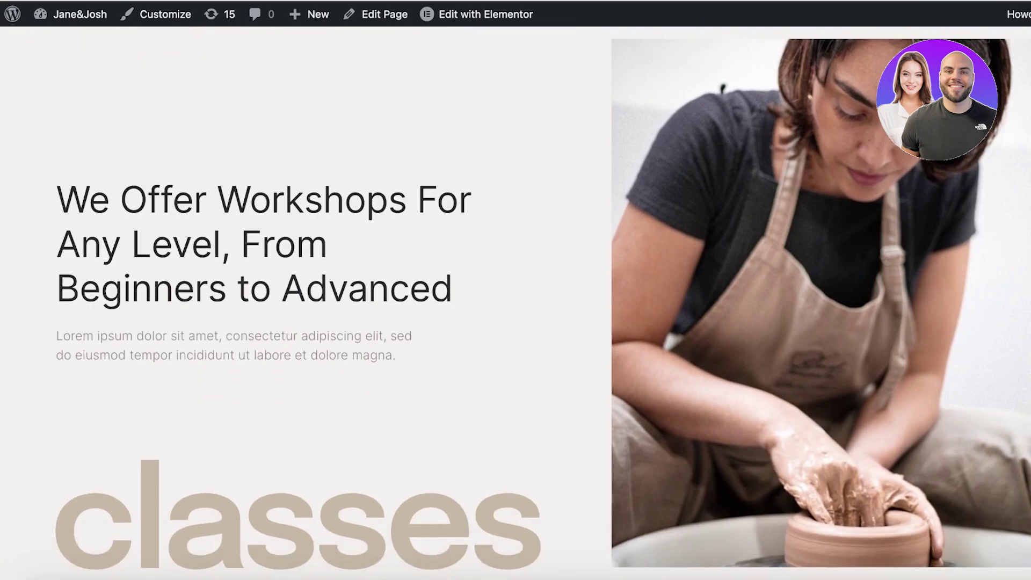
{"action": "scroll", "coordinate": [543, 303], "scroll_direction": "down", "scroll_amount": 2}
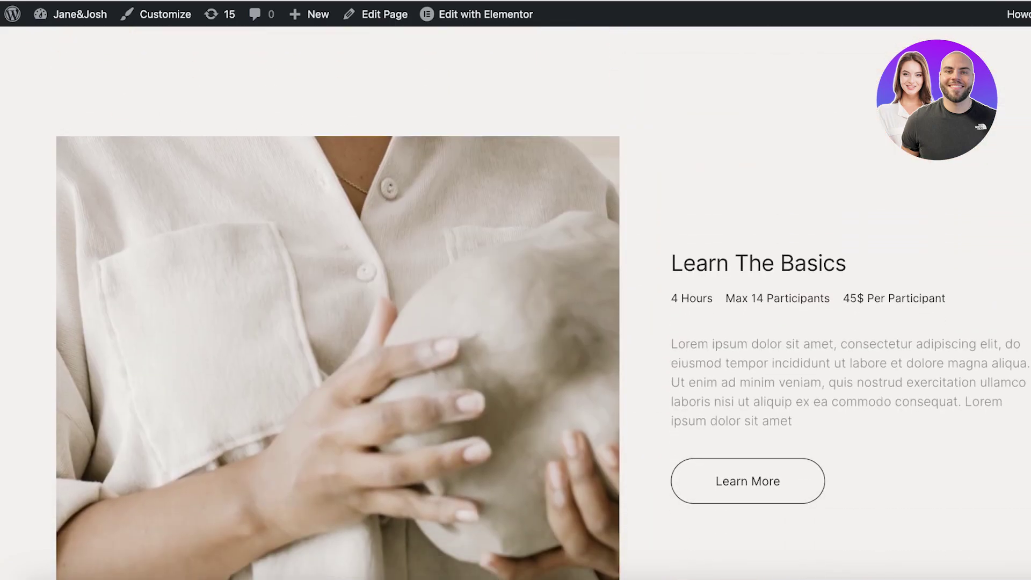
{"action": "scroll", "coordinate": [948, 211], "scroll_direction": "down", "scroll_amount": 7}
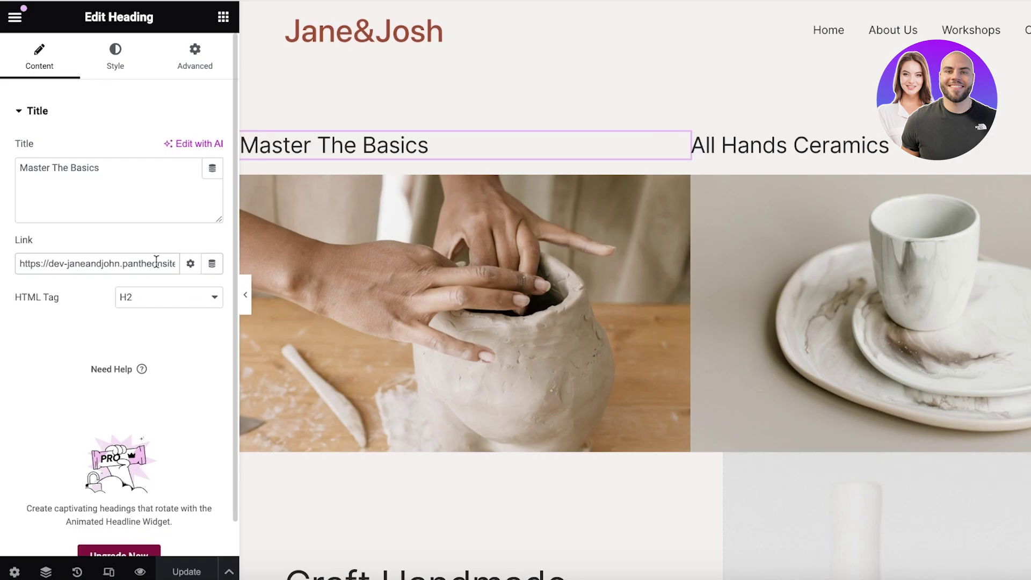
- Append the anchor #master-the-basics to the Master The Basics heading's workshops link and save the page
{"action": "left_click", "coordinate": [156, 260]}
{"action": "left_click", "coordinate": [137, 262]}
{"action": "key", "text": "End"}
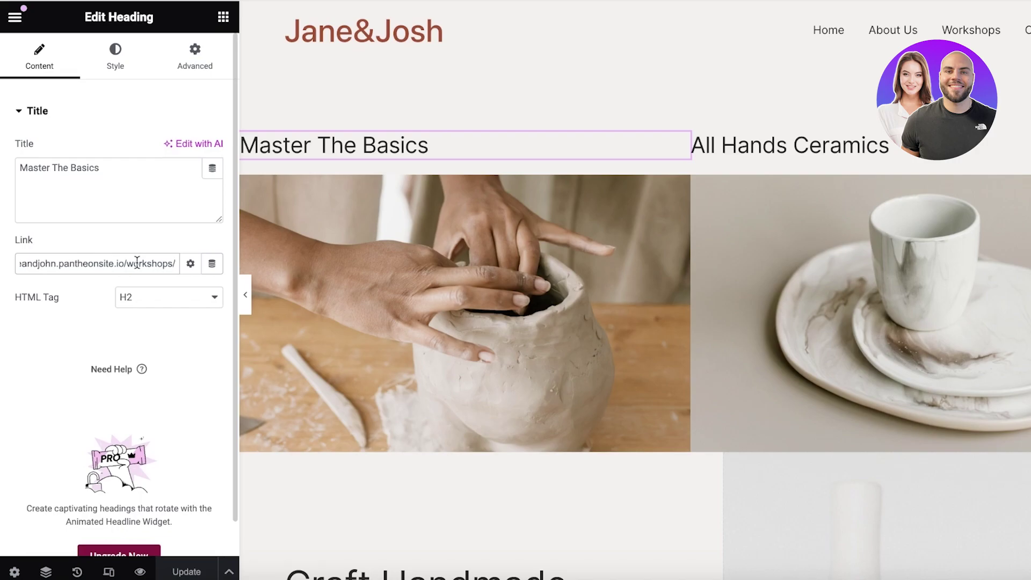
{"action": "type", "text": "#"}
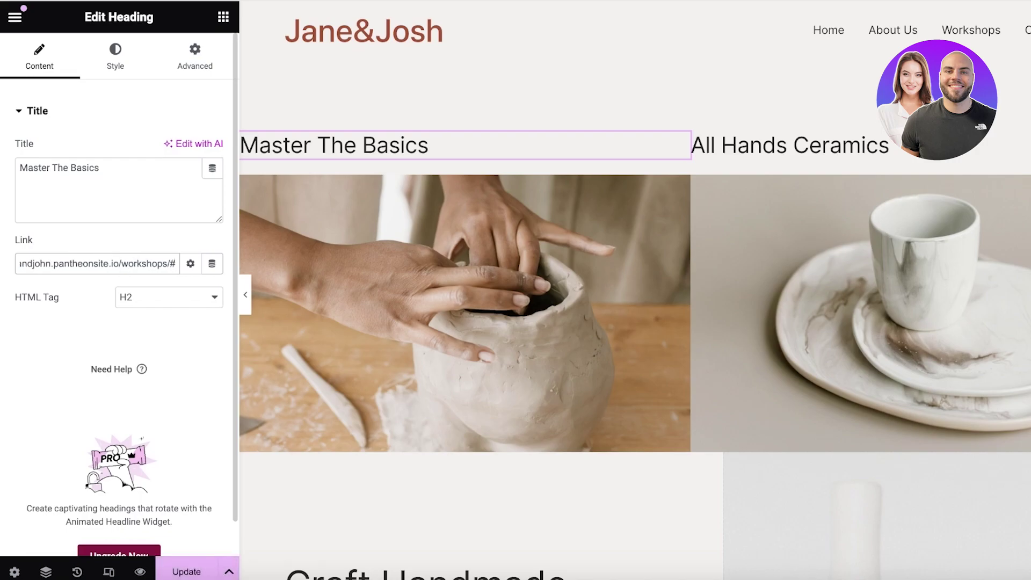
{"action": "type", "text": "mas"}
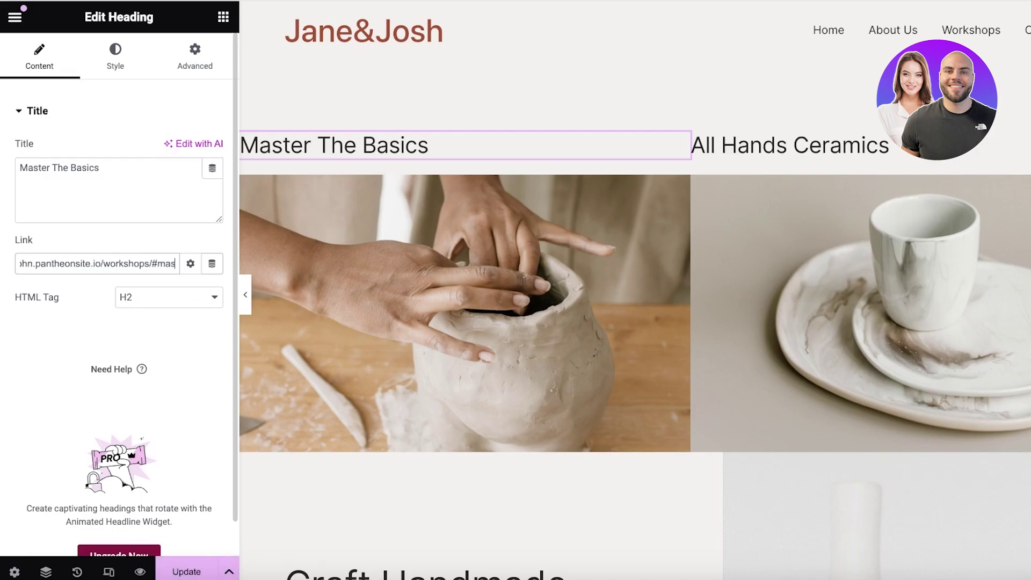
{"action": "type", "text": "ter-the-basics"}
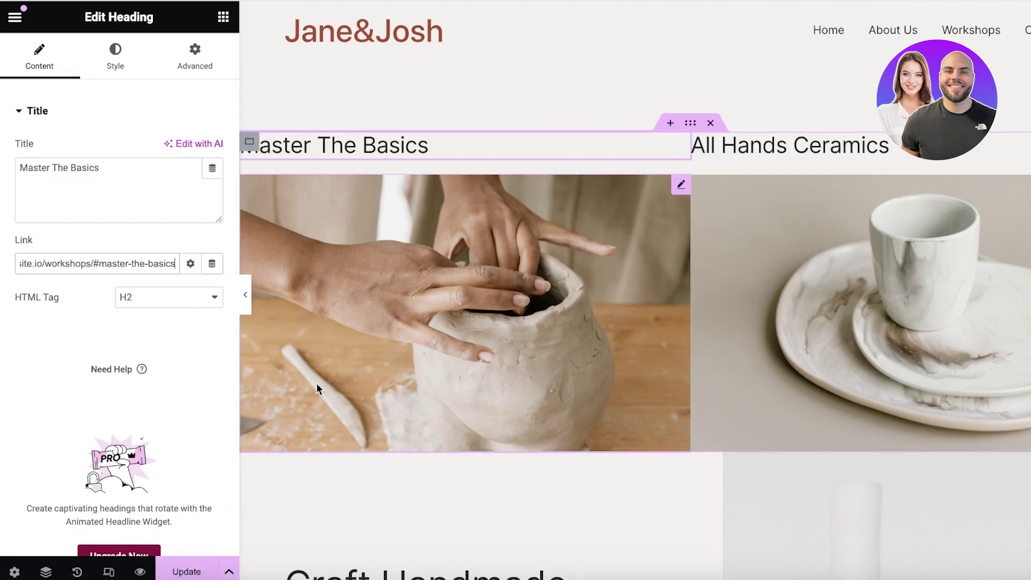
{"action": "left_click", "coordinate": [199, 573]}
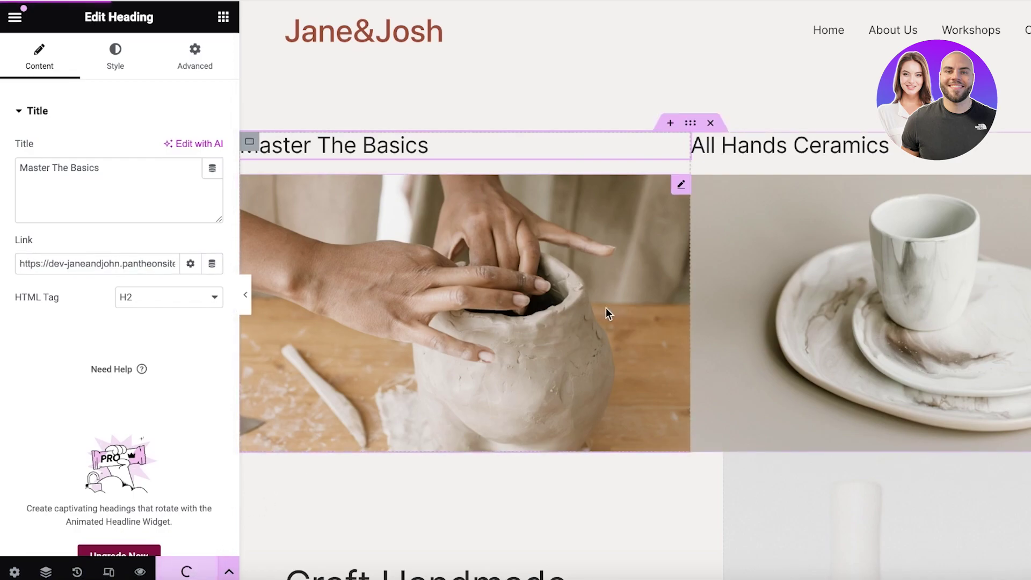
- Append the anchor #all-hands-ceramics to the All Hands Ceramics heading's workshops link and save the page
{"action": "left_click", "coordinate": [755, 151]}
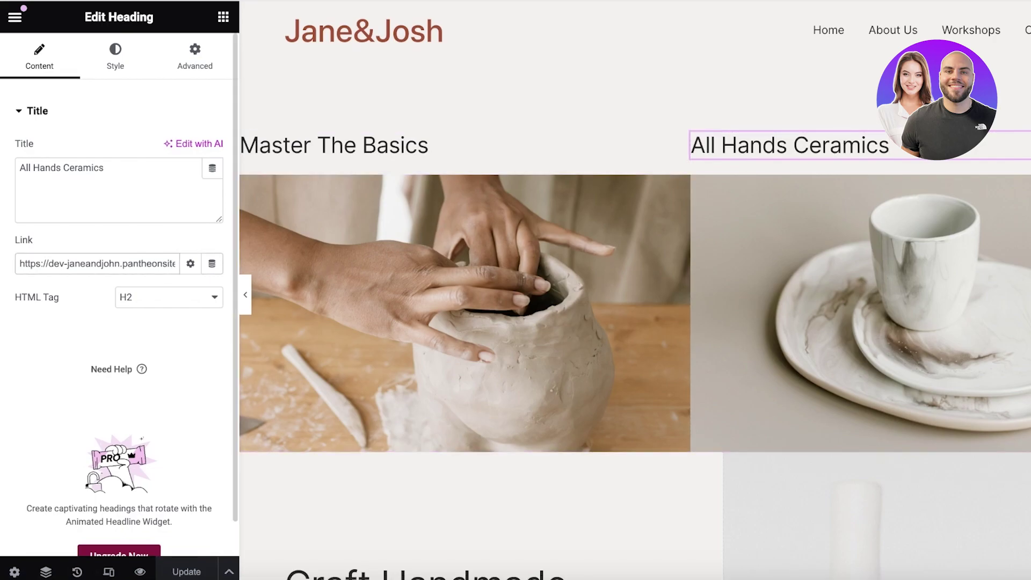
{"action": "left_click_drag", "start_coordinate": [169, 263], "coordinate": [185, 275]}
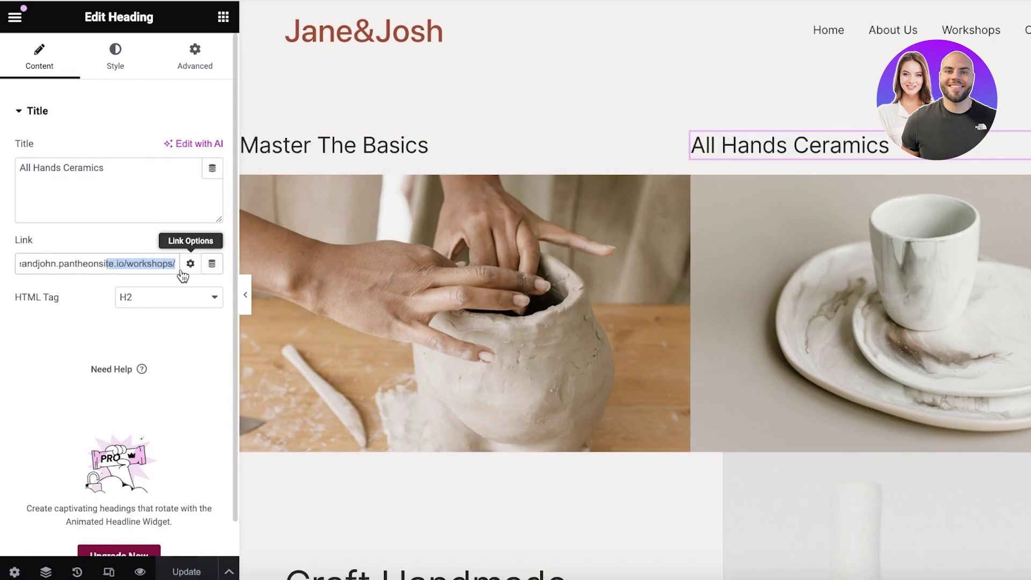
{"action": "left_click", "coordinate": [178, 267]}
{"action": "type", "text": "#a"}
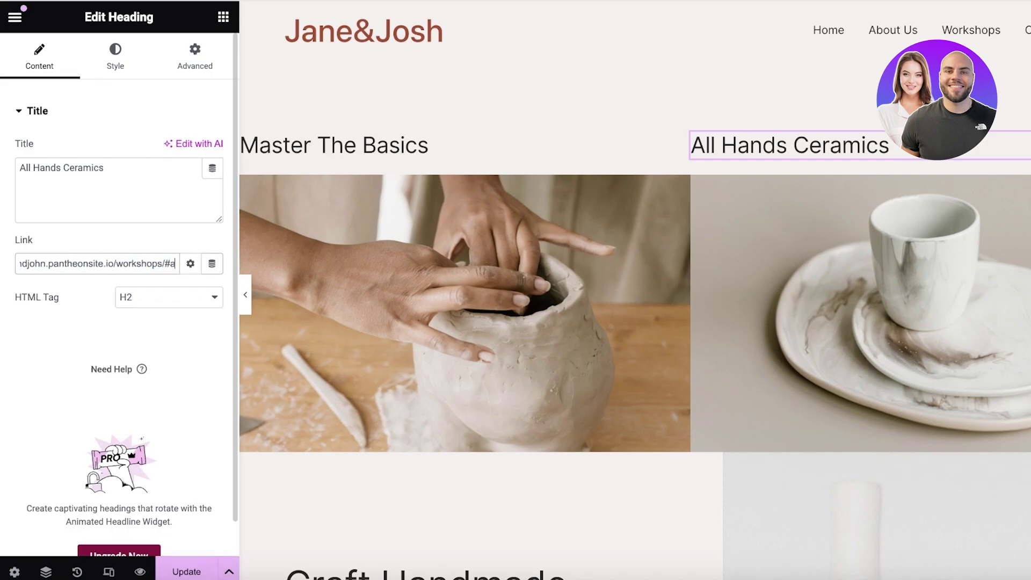
{"action": "type", "text": "ll-handsc"}
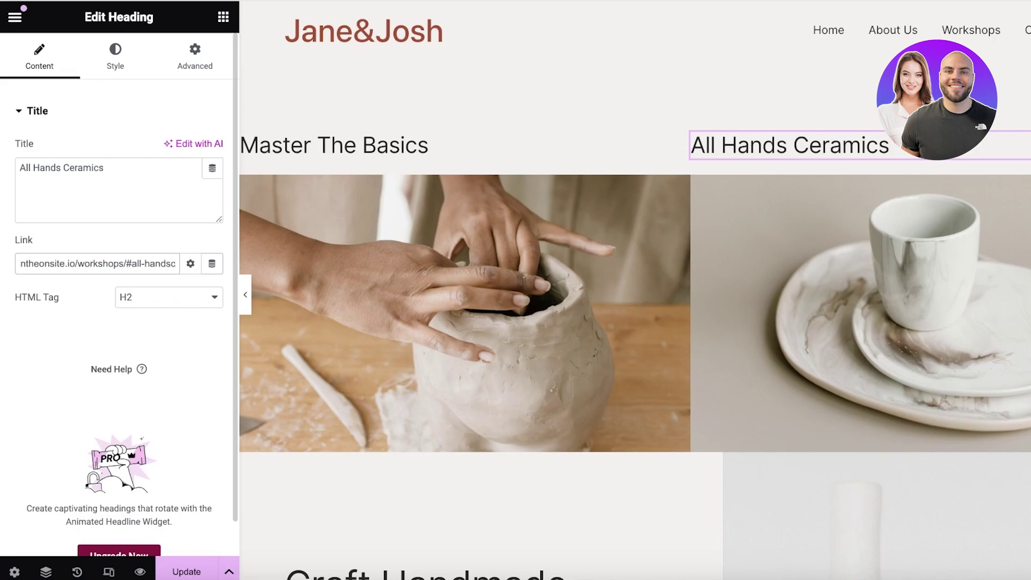
{"action": "key", "text": "BackSpace"}
{"action": "type", "text": "-ceramics"}
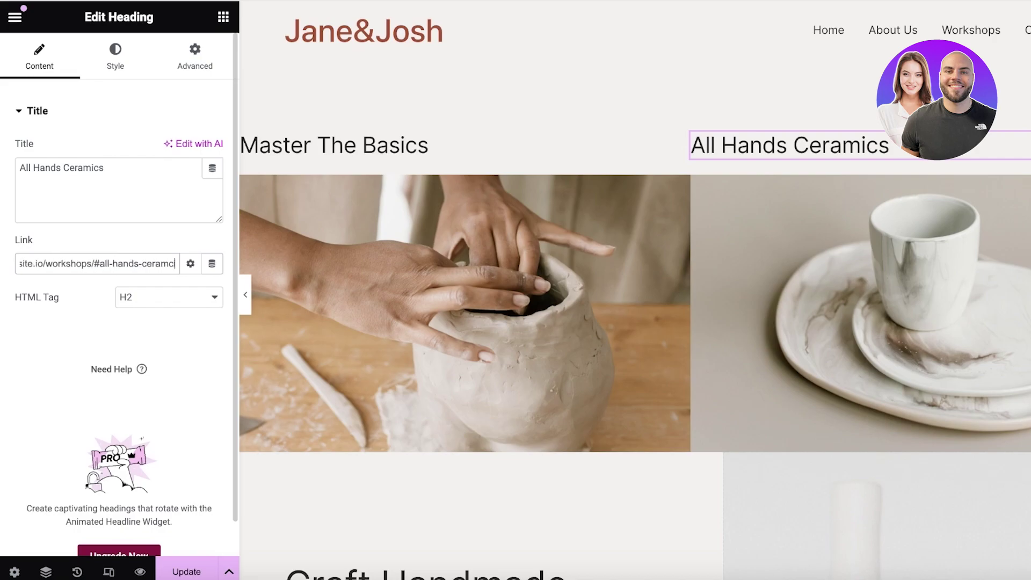
{"action": "left_click", "coordinate": [186, 572]}
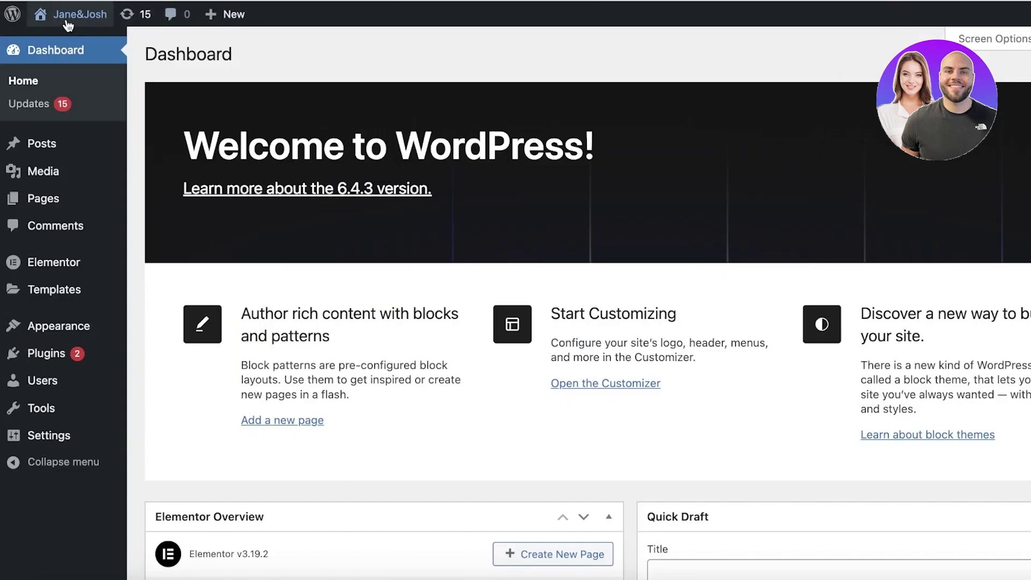
- Open the live home page from the WordPress dashboard in a new tab and test the Master The Basics heading's link
{"action": "mouse_move", "coordinate": [57, 16]}
{"action": "right_click", "coordinate": [68, 36]}
{"action": "left_click", "coordinate": [135, 43]}
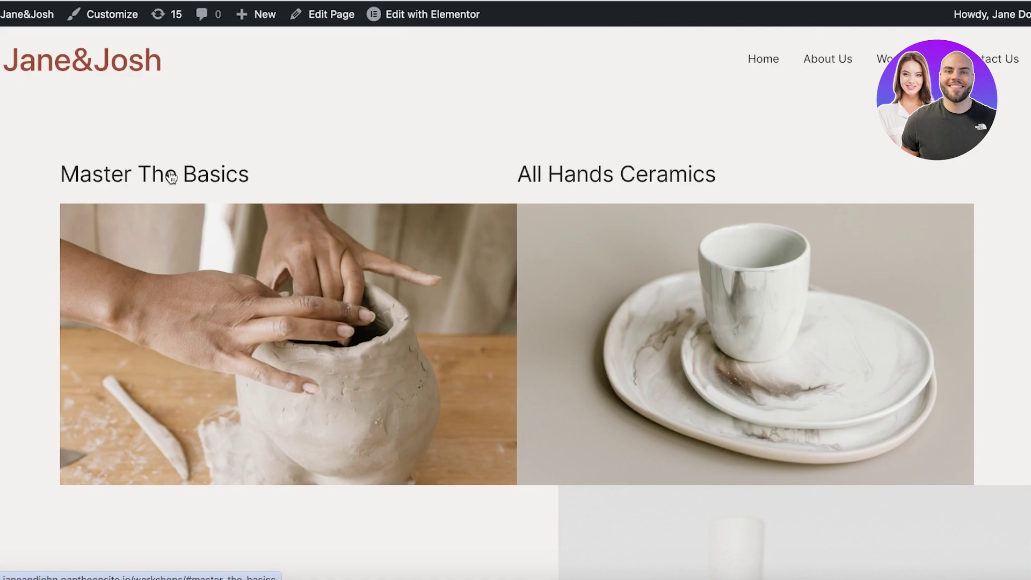
{"action": "left_click", "coordinate": [171, 178]}
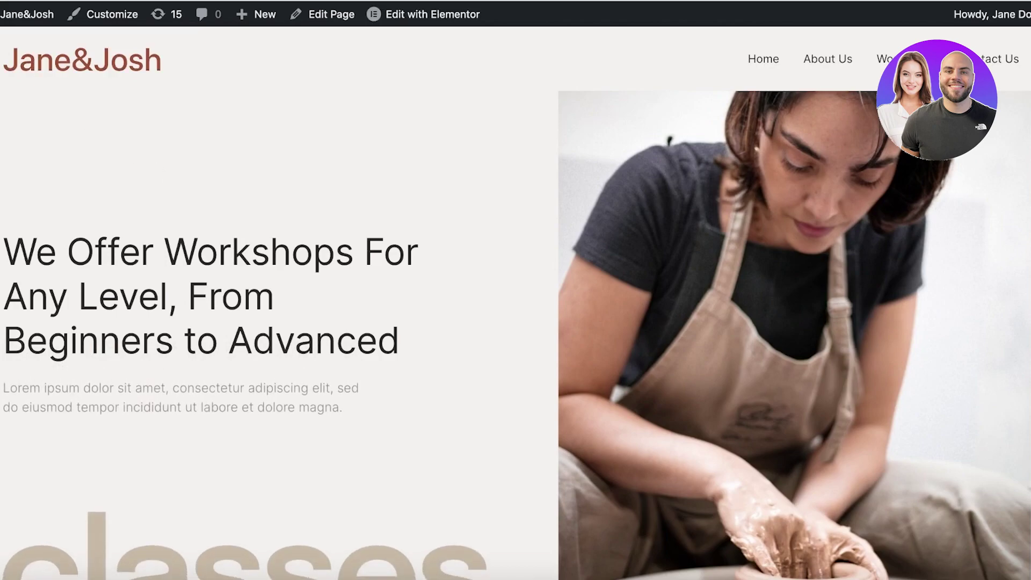
{"action": "key", "text": "alt+Left"}
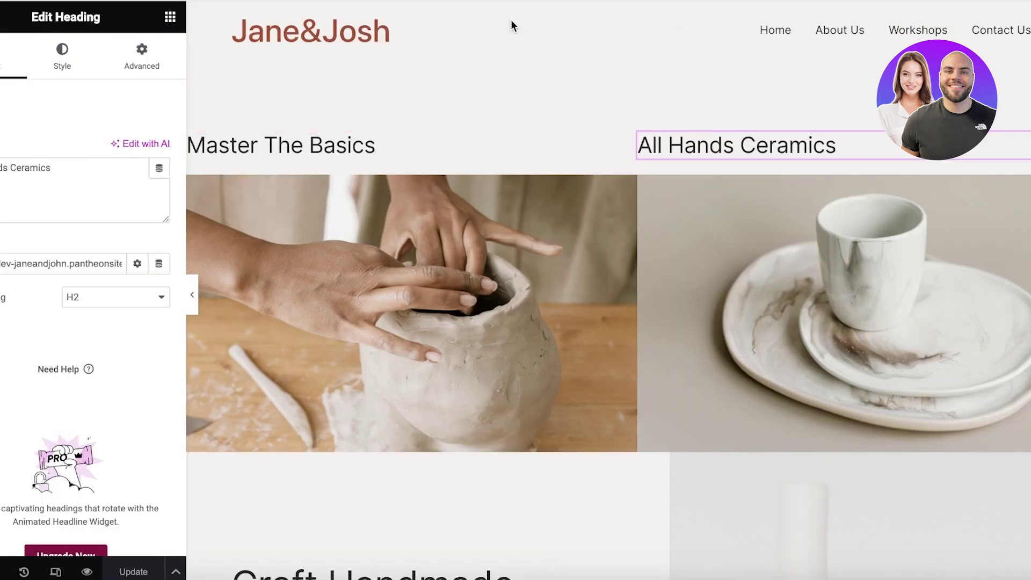
- Return to the Elementor editor and open the Workshops page for editing
{"action": "left_click", "coordinate": [511, 24]}
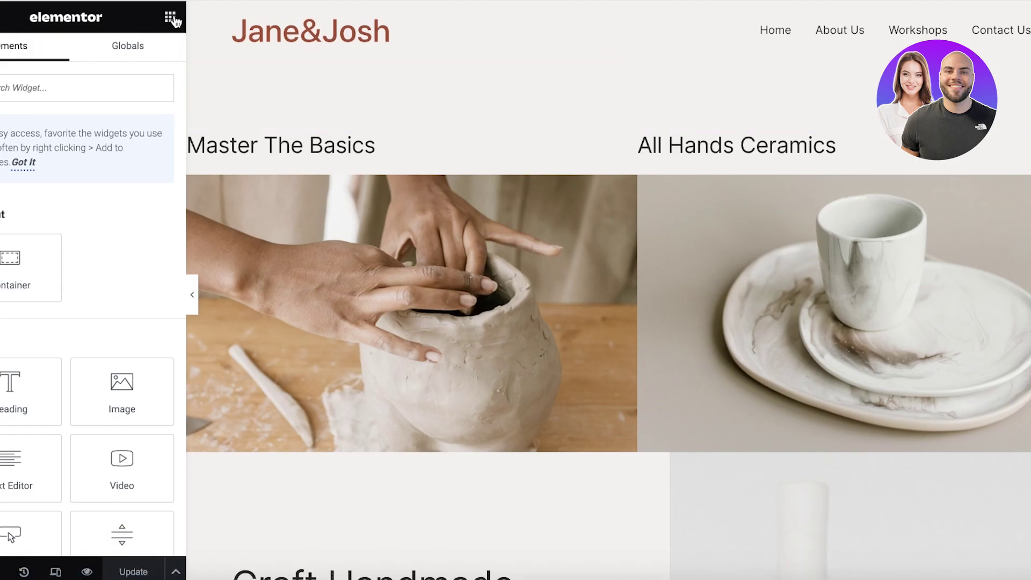
{"action": "left_click", "coordinate": [6, 571]}
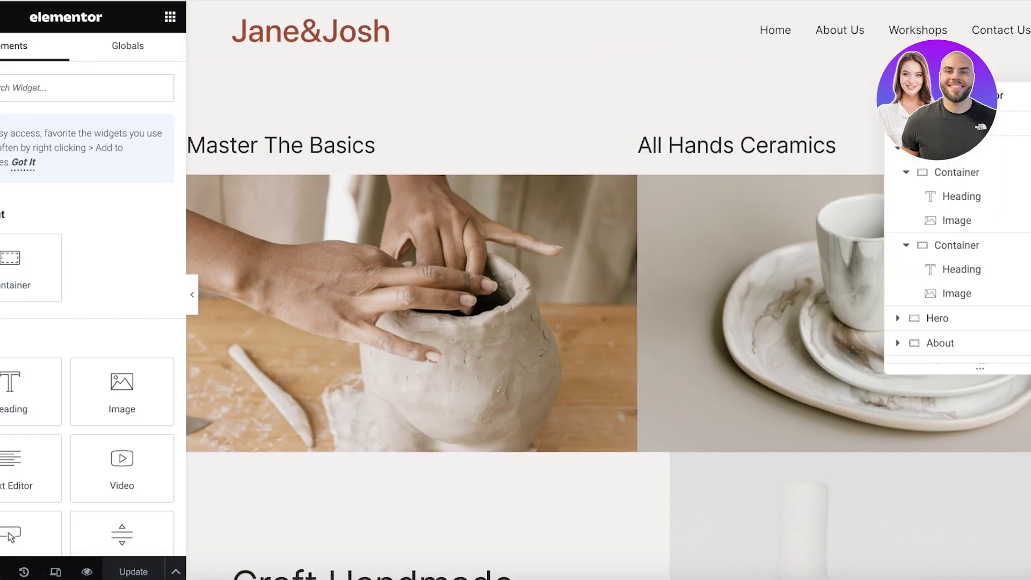
{"action": "key", "text": "ctrl+i"}
{"action": "left_click", "coordinate": [170, 16]}
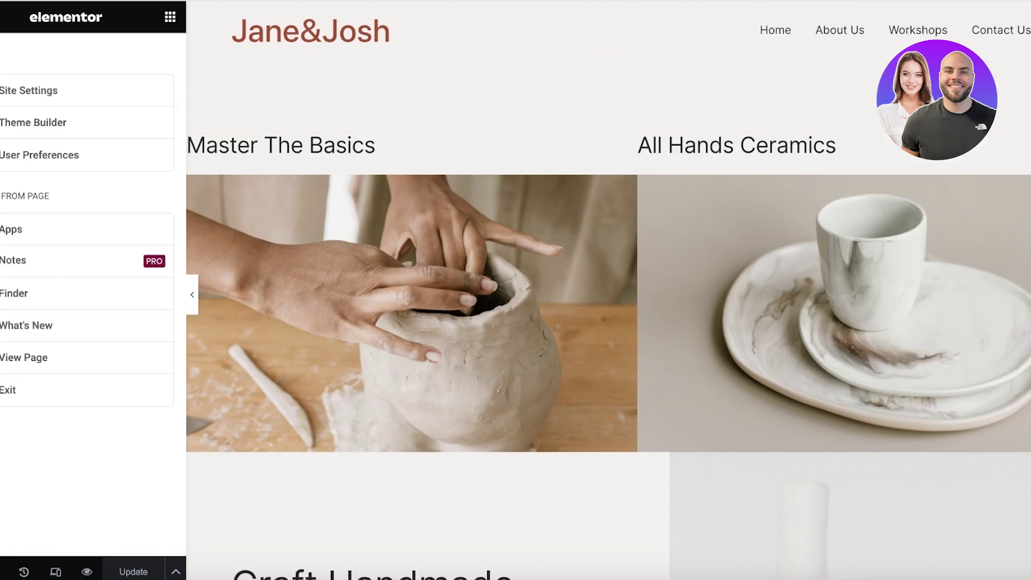
{"action": "left_click", "coordinate": [177, 24]}
{"action": "scroll", "coordinate": [93, 179], "scroll_direction": "down", "scroll_amount": 5}
{"action": "key", "text": "ctrl+r"}
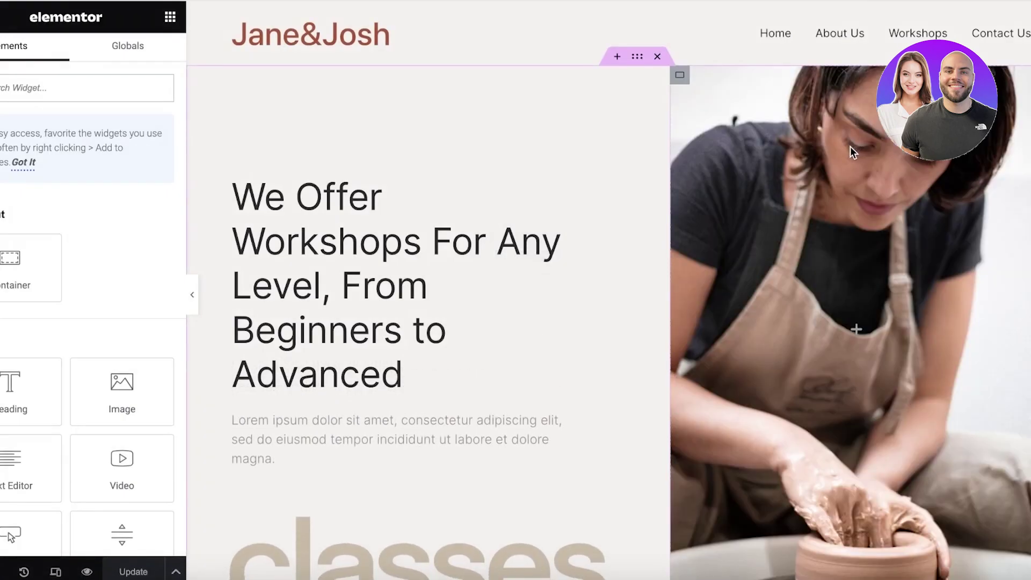
- Replace the CSS ID of the container holding the Master The Basics class with master-the-basics, save, and check the live Workshops page
{"action": "scroll", "coordinate": [838, 134], "scroll_direction": "down", "scroll_amount": 5}
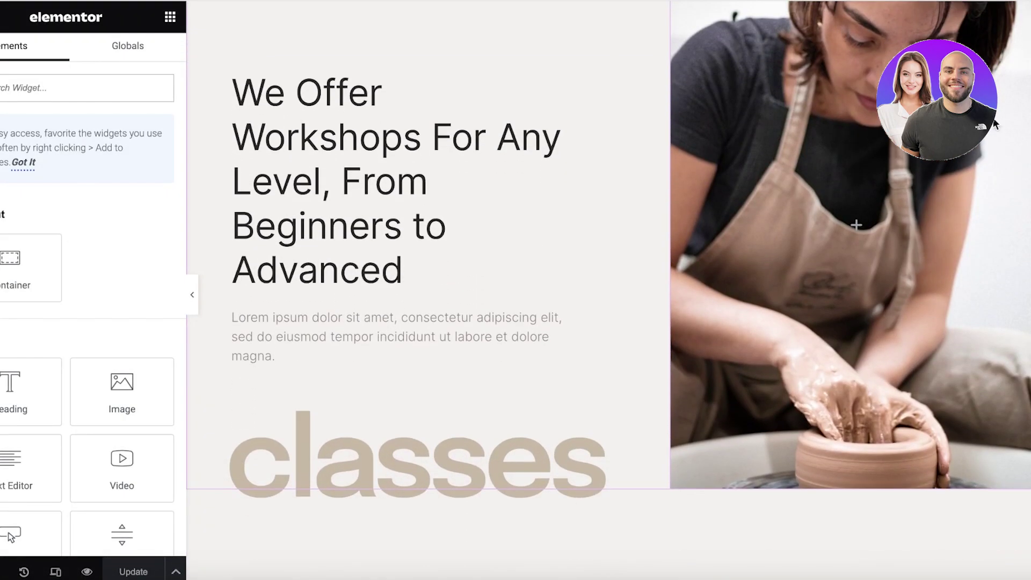
{"action": "scroll", "coordinate": [856, 64], "scroll_direction": "down", "scroll_amount": 12}
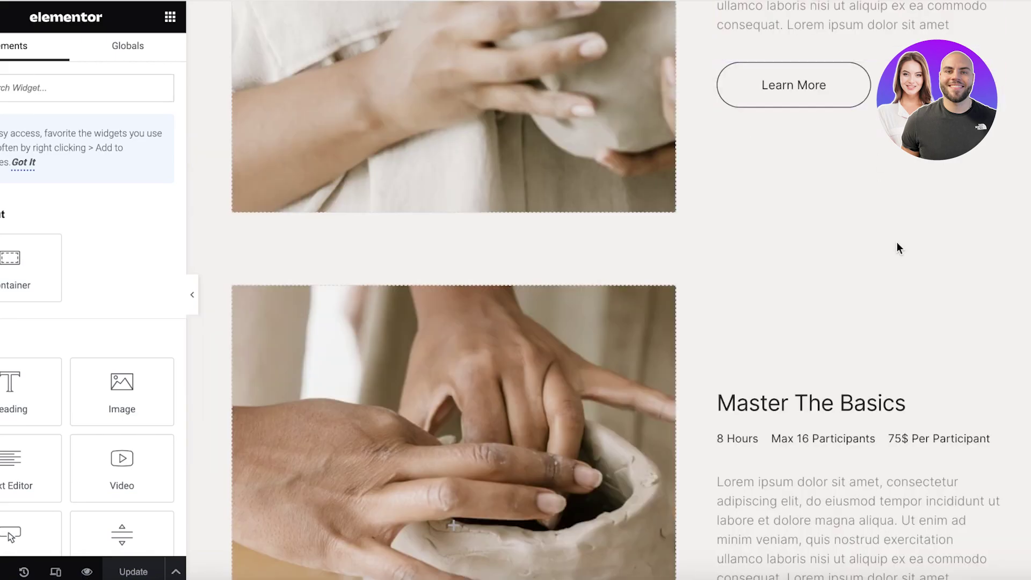
{"action": "scroll", "coordinate": [891, 238], "scroll_direction": "down", "scroll_amount": 5}
{"action": "scroll", "coordinate": [893, 102], "scroll_direction": "up", "scroll_amount": 1}
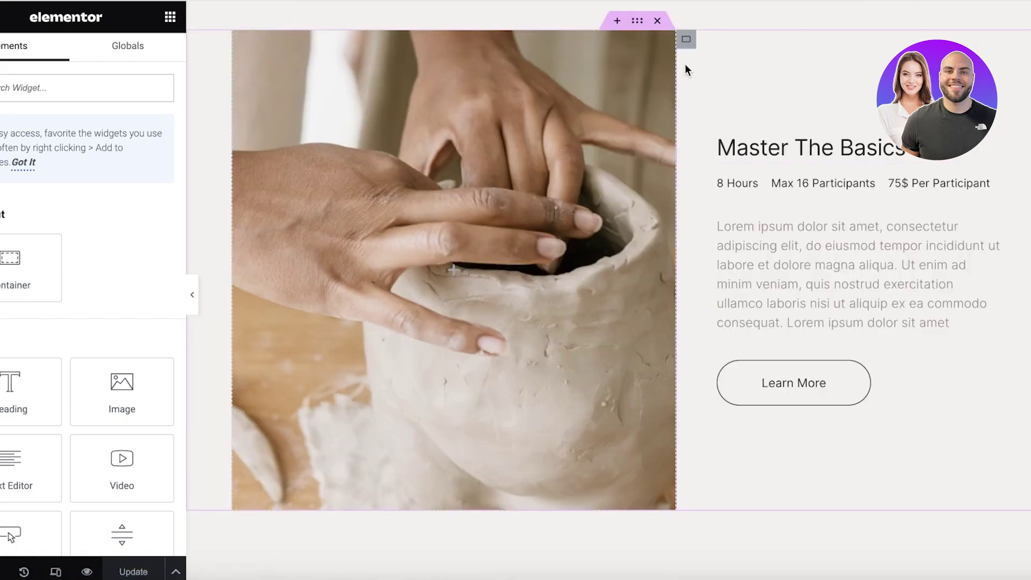
{"action": "scroll", "coordinate": [704, 97], "scroll_direction": "up", "scroll_amount": 1}
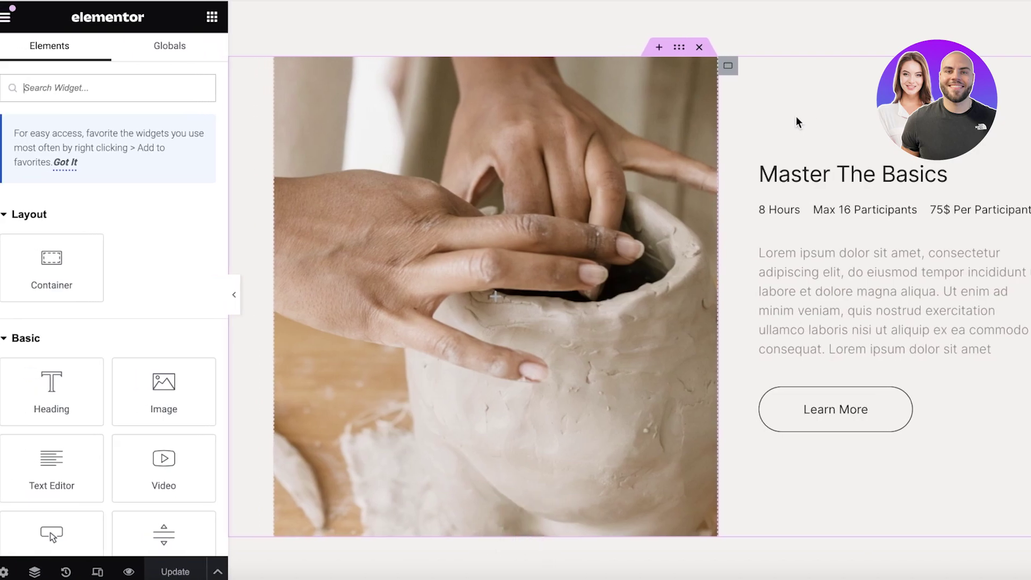
{"action": "left_click", "coordinate": [684, 53]}
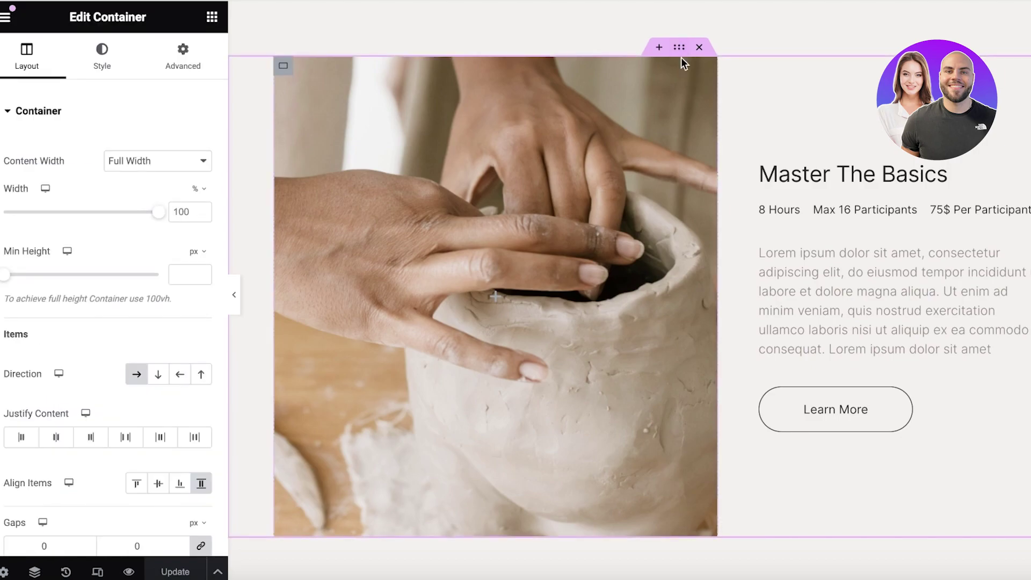
{"action": "left_click", "coordinate": [194, 62]}
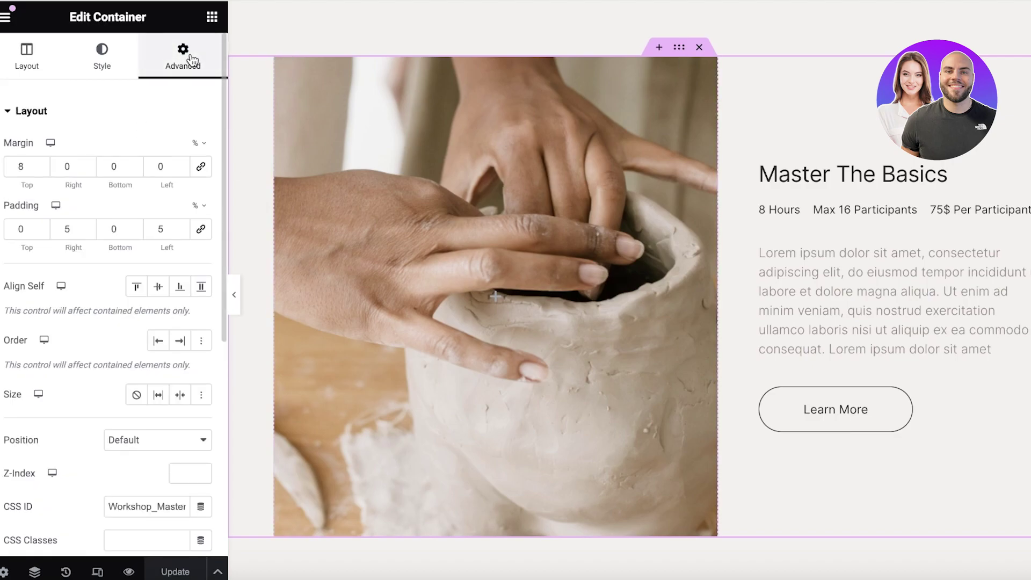
{"action": "scroll", "coordinate": [78, 203], "scroll_direction": "down", "scroll_amount": 2}
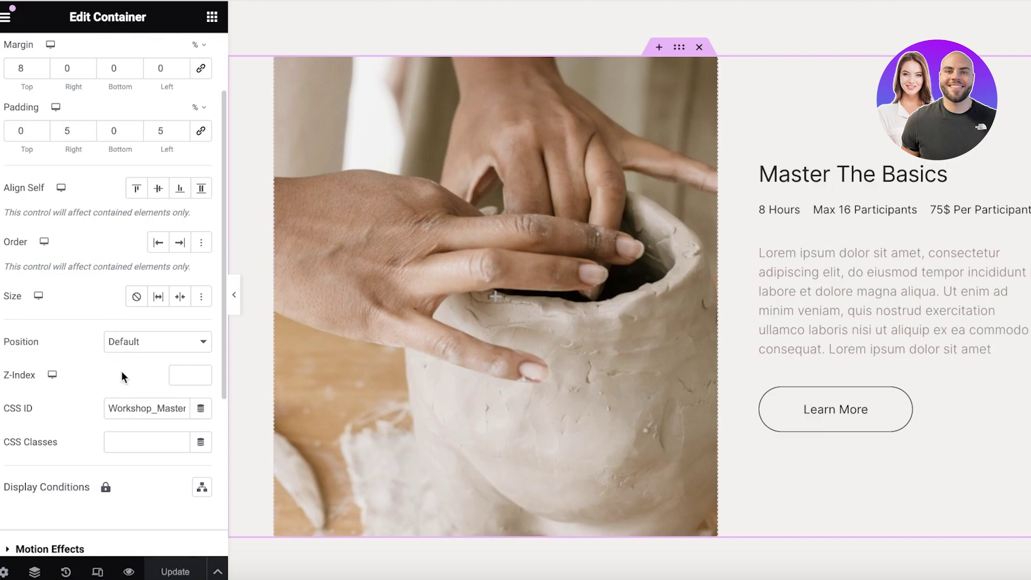
{"action": "scroll", "coordinate": [122, 374], "scroll_direction": "down", "scroll_amount": 1}
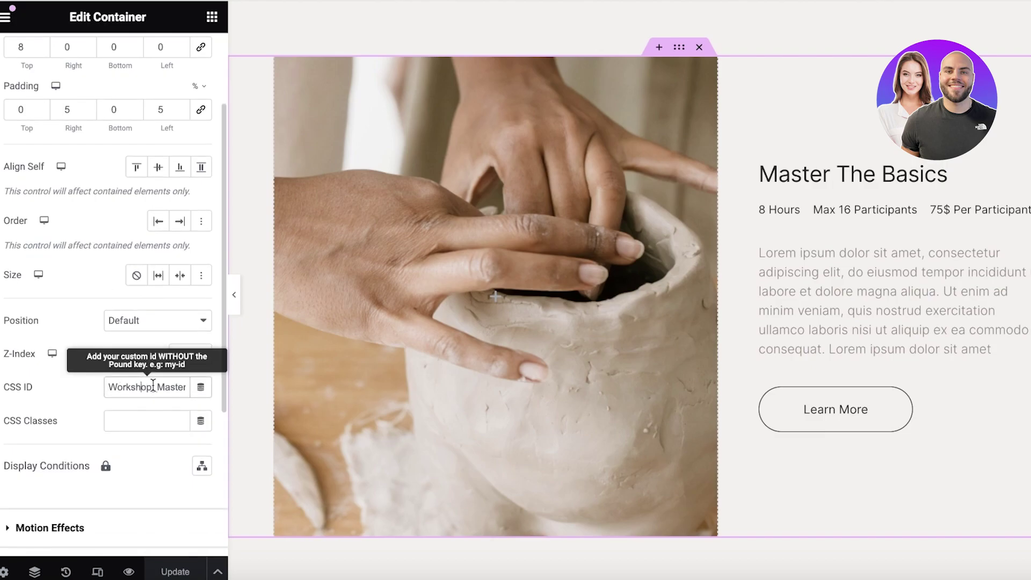
{"action": "triple_click", "coordinate": [153, 385]}
{"action": "type", "text": "Workshop_Master"}
{"action": "triple_click", "coordinate": [187, 388]}
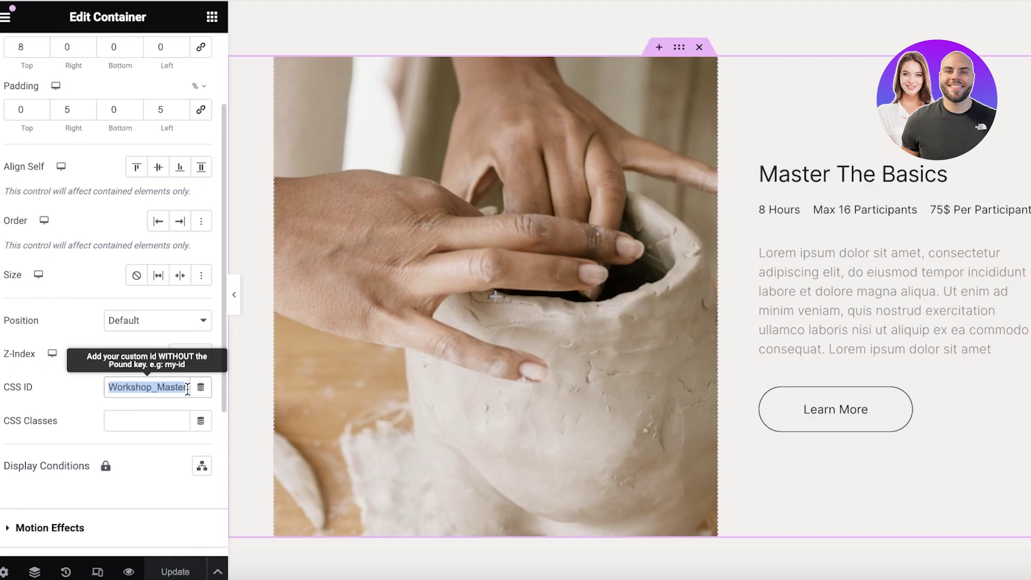
{"action": "type", "text": "master-the-basics"}
{"action": "left_click", "coordinate": [175, 571]}
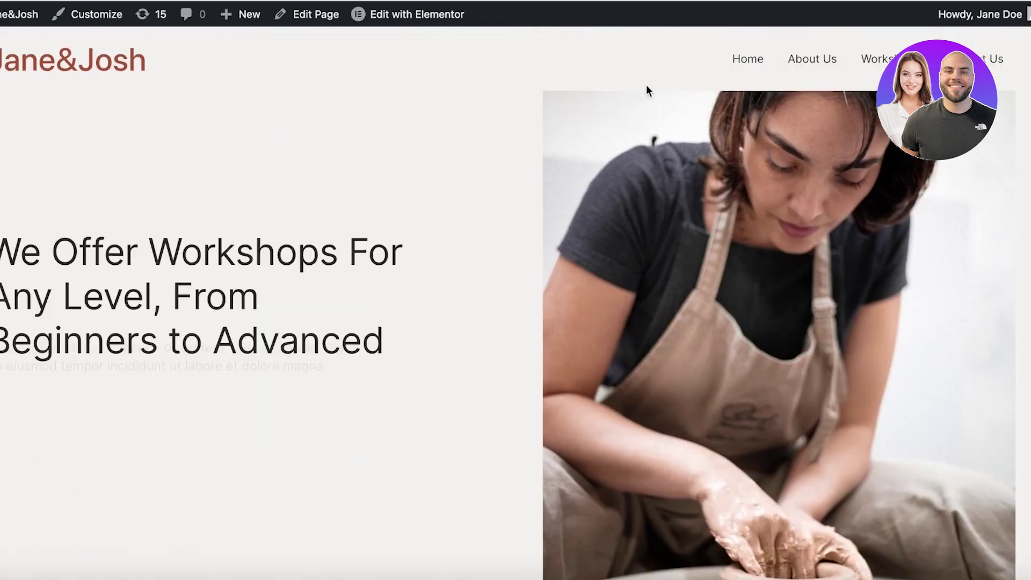
{"action": "scroll", "coordinate": [835, 161], "scroll_direction": "down", "scroll_amount": 15}
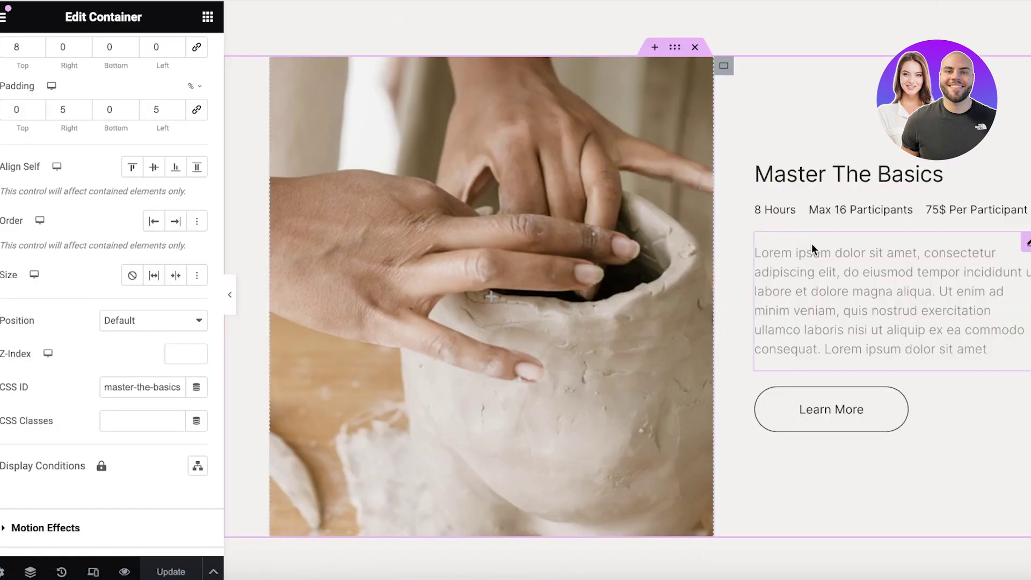
- Set the CSS ID of the container holding the All Hands Ceramics class to all-hands-ceramics and save the Workshops page
{"action": "scroll", "coordinate": [811, 247], "scroll_direction": "down", "scroll_amount": 15}
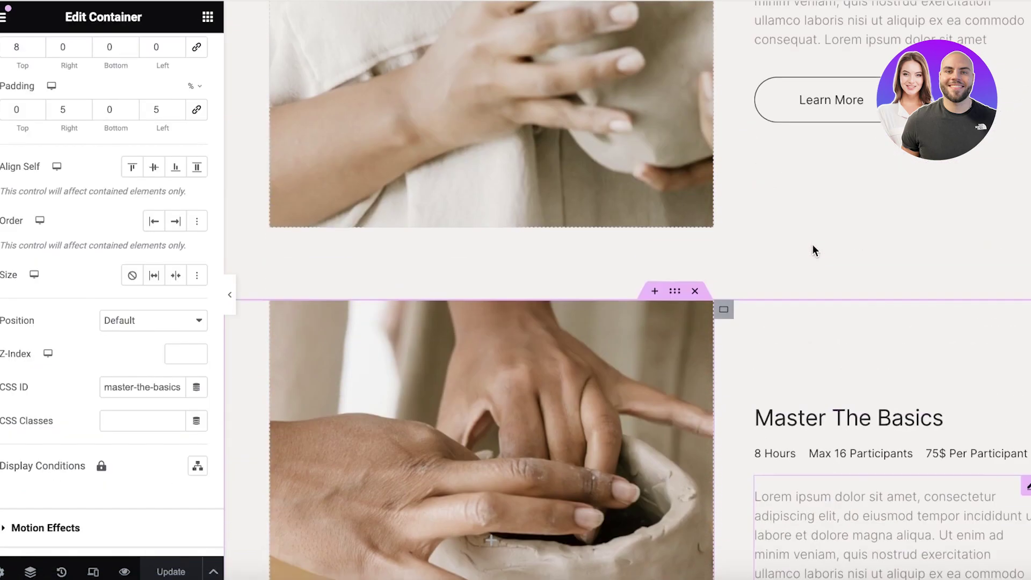
{"action": "scroll", "coordinate": [811, 262], "scroll_direction": "down", "scroll_amount": 3}
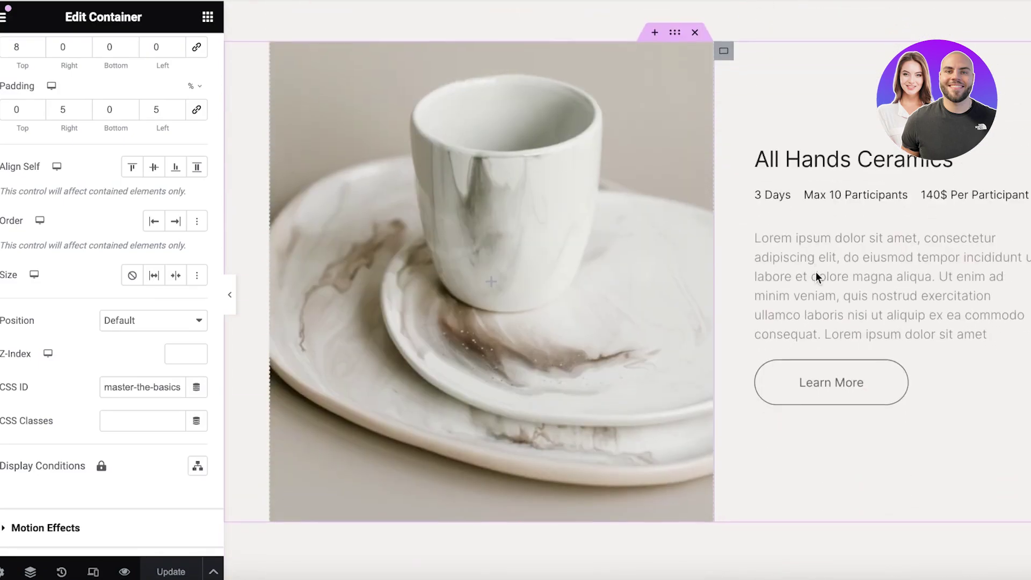
{"action": "left_click", "coordinate": [832, 164]}
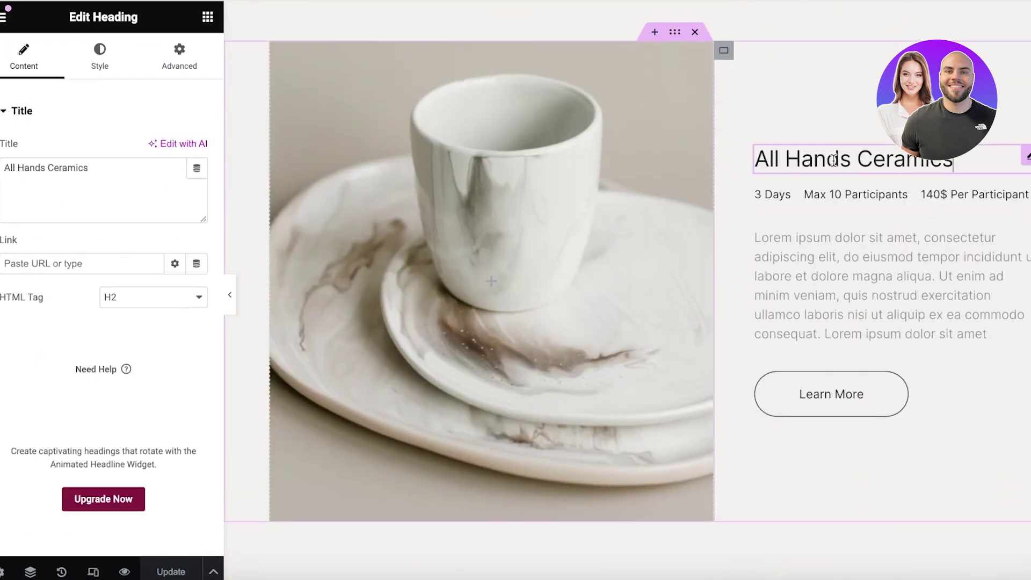
{"action": "left_click", "coordinate": [677, 34]}
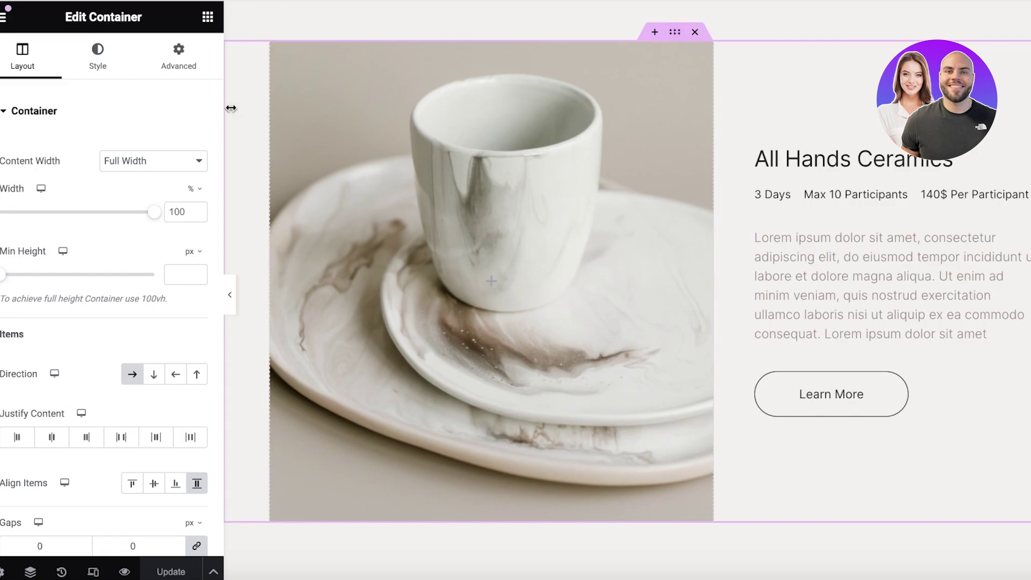
{"action": "left_click", "coordinate": [169, 63]}
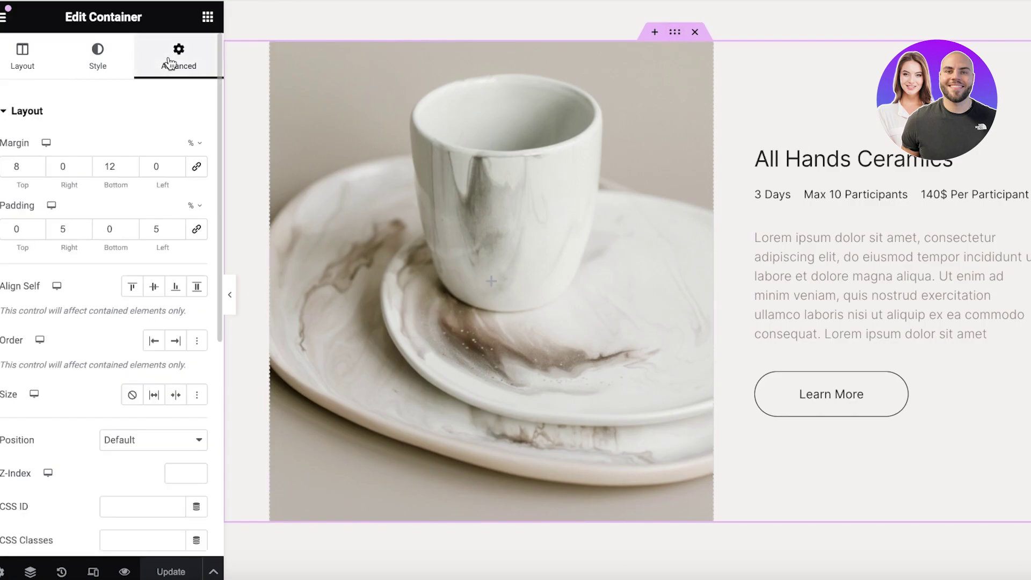
{"action": "scroll", "coordinate": [134, 270], "scroll_direction": "down", "scroll_amount": 4}
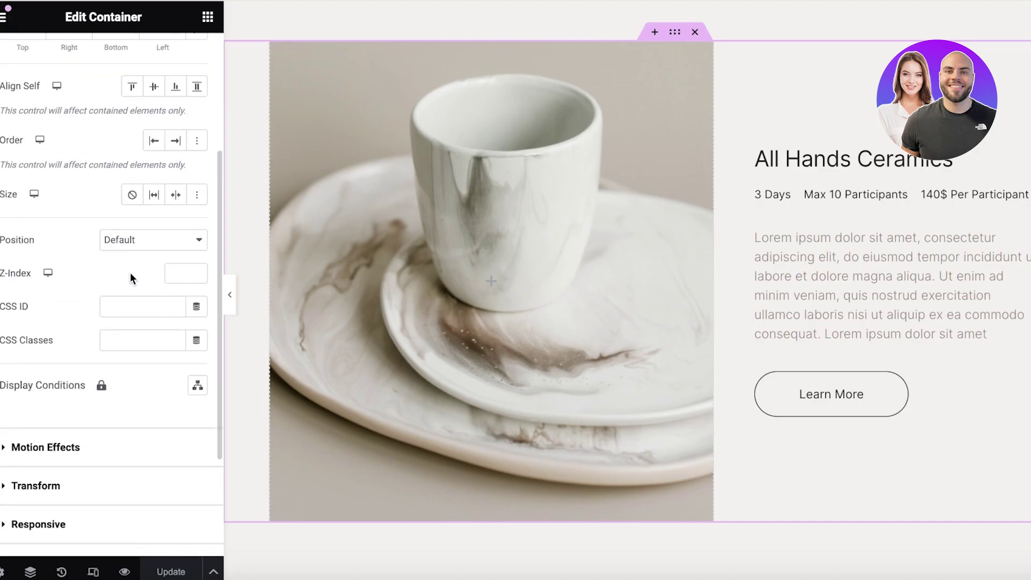
{"action": "left_click", "coordinate": [138, 309]}
{"action": "type", "text": "a"}
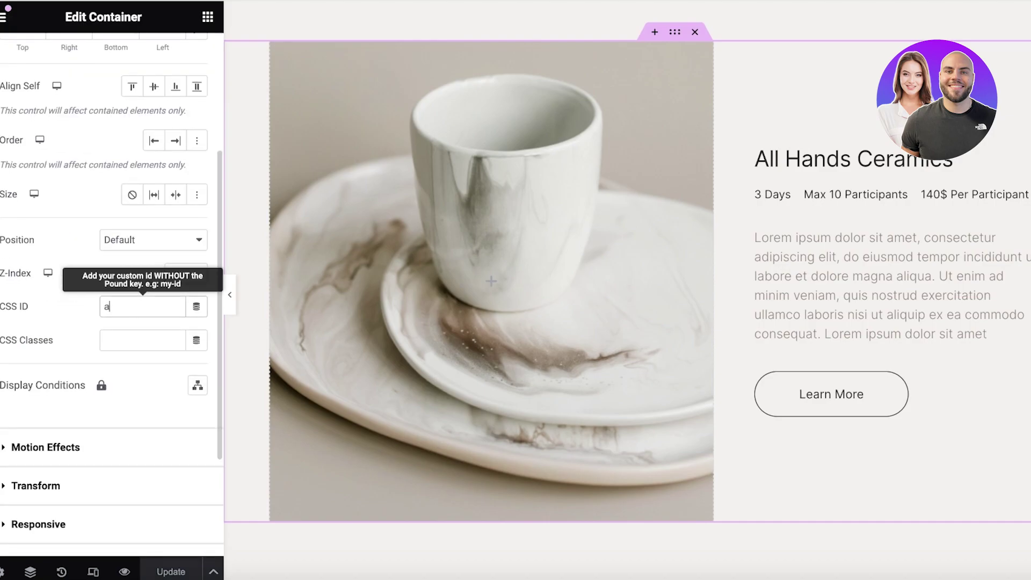
{"action": "type", "text": "ll-hands"}
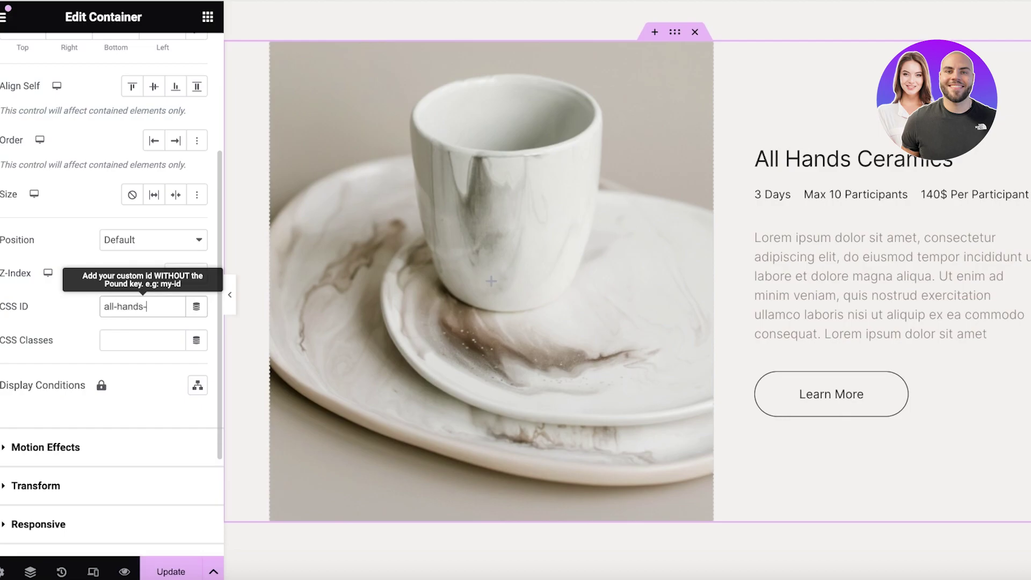
{"action": "type", "text": "-ceramics"}
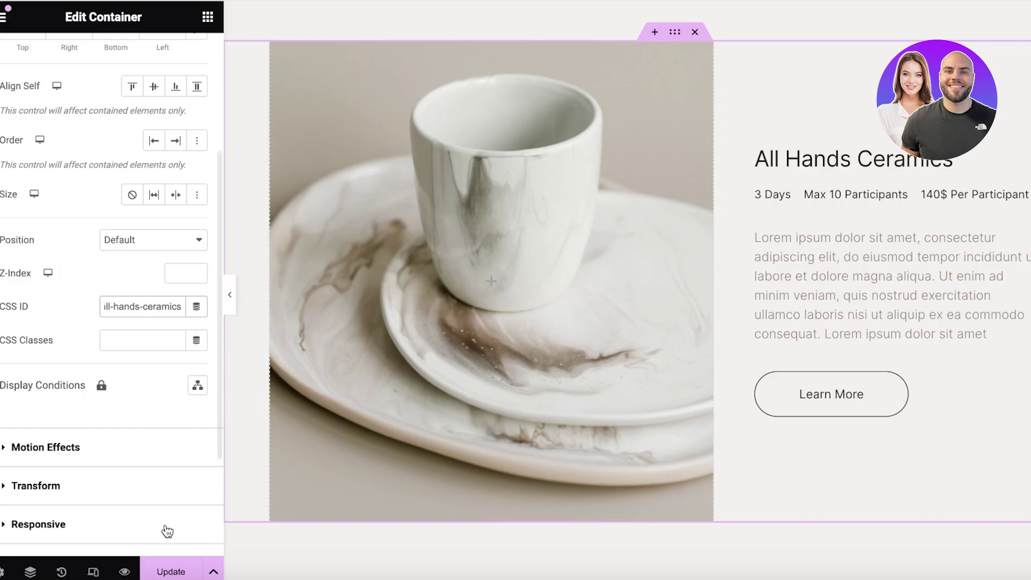
{"action": "left_click", "coordinate": [169, 570]}
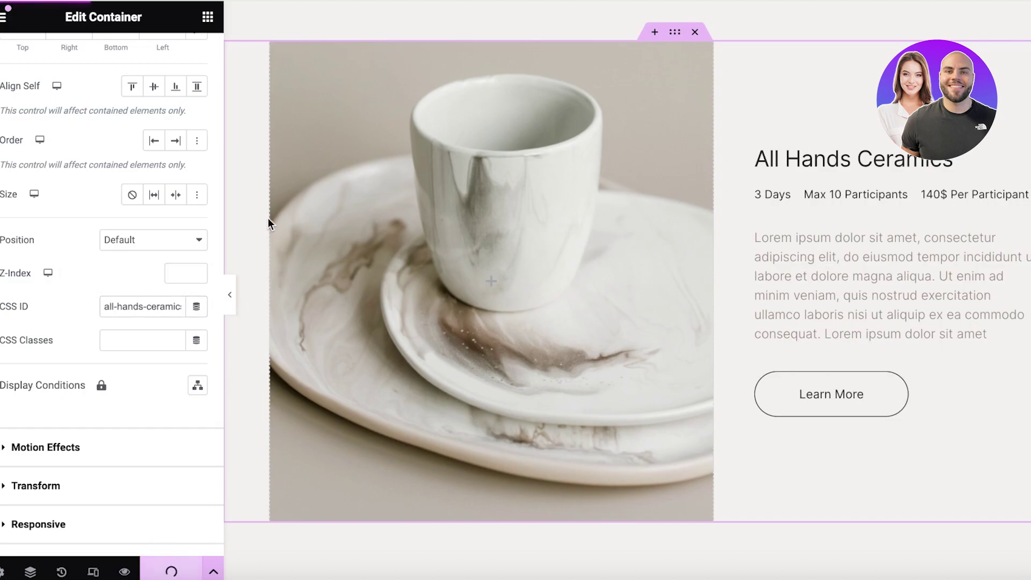
{"action": "scroll", "coordinate": [789, 8], "scroll_direction": "down", "scroll_amount": 6}
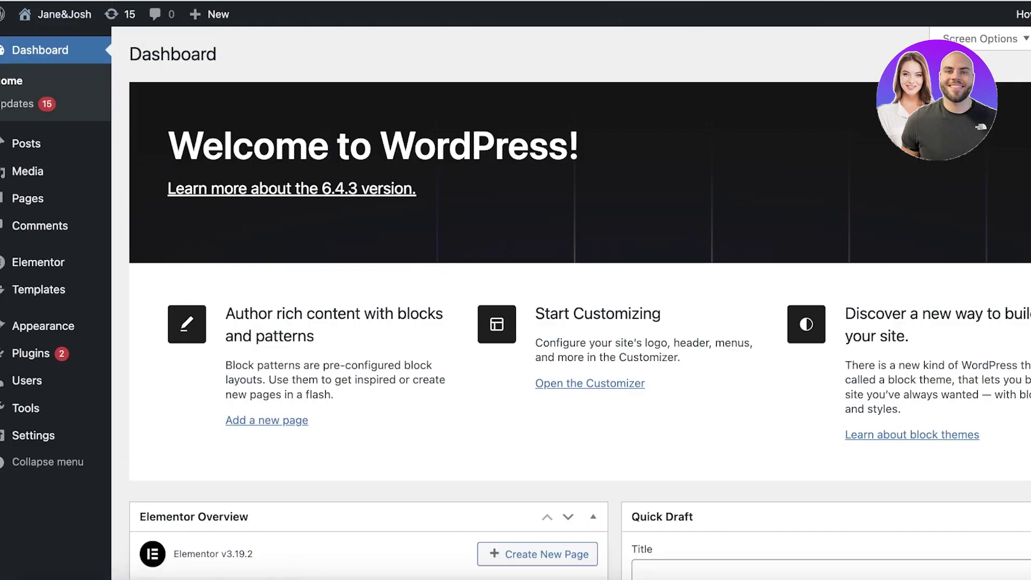
- Open the live home page from the WordPress dashboard and test the Master The Basics and All Hands Ceramics heading links
{"action": "mouse_move", "coordinate": [65, 14]}
{"action": "left_click", "coordinate": [65, 49]}
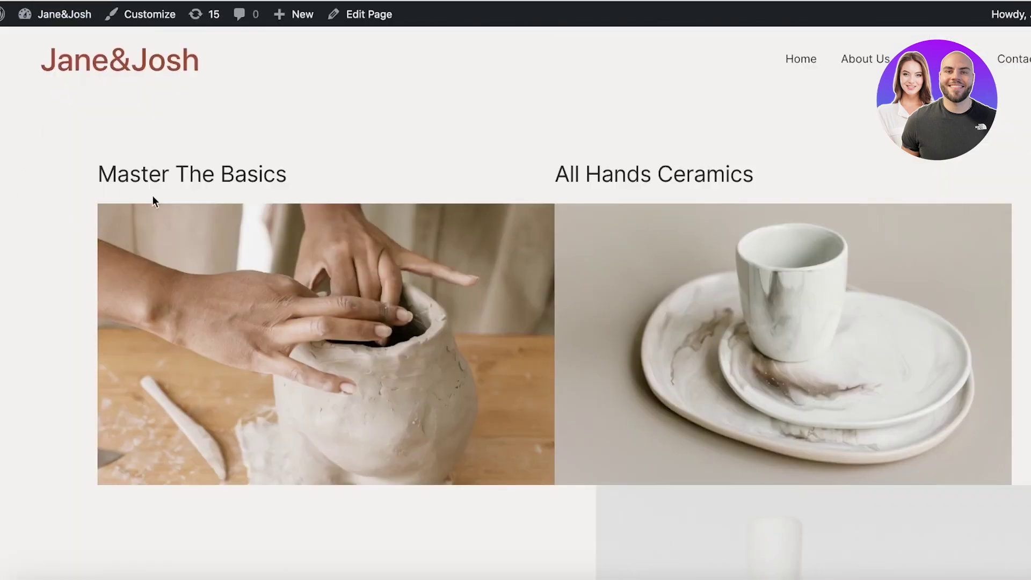
{"action": "scroll", "coordinate": [394, 237], "scroll_direction": "down", "scroll_amount": 2}
{"action": "scroll", "coordinate": [514, 211], "scroll_direction": "up", "scroll_amount": 2}
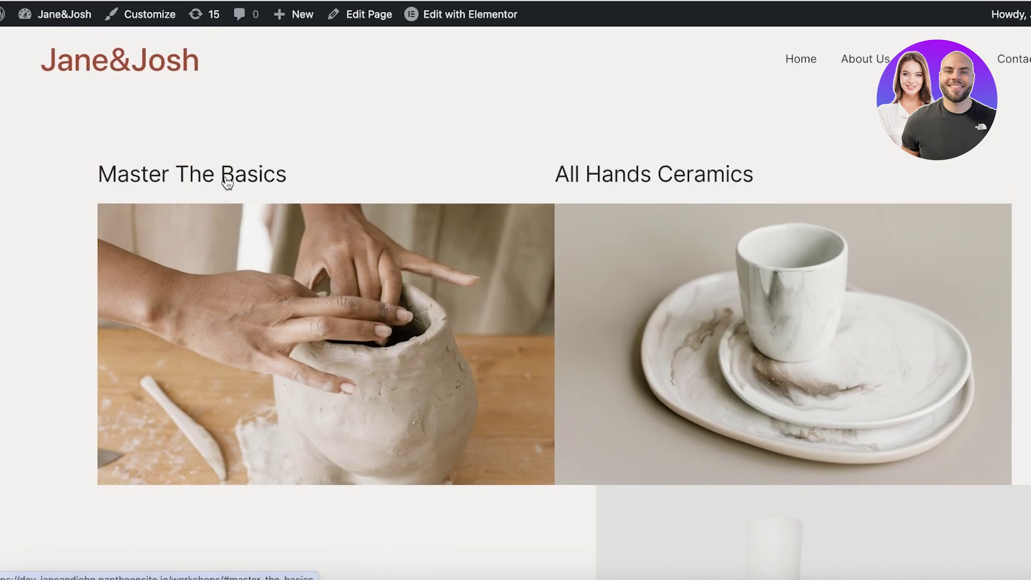
{"action": "left_click", "coordinate": [228, 183]}
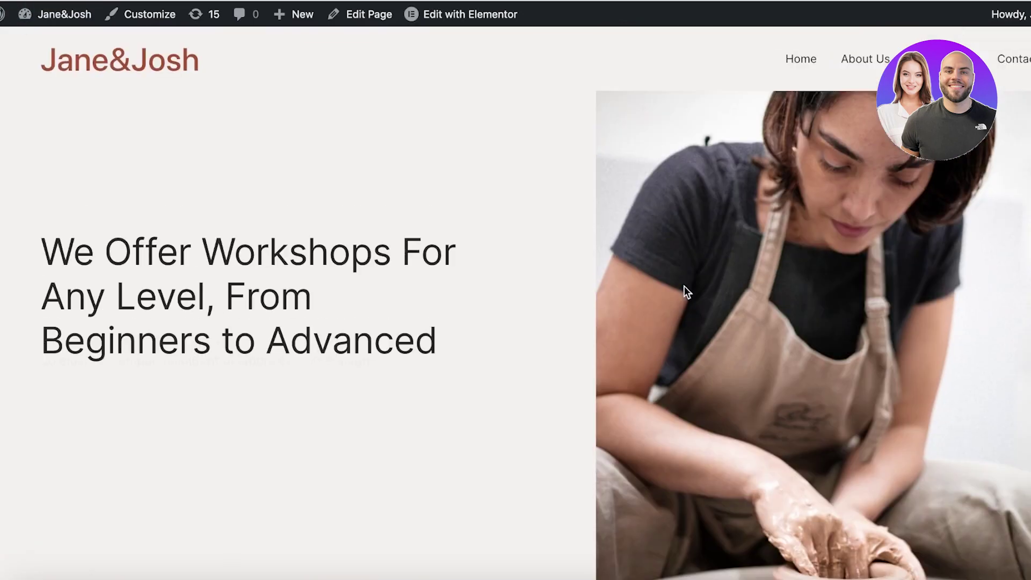
{"action": "left_click", "coordinate": [828, 63]}
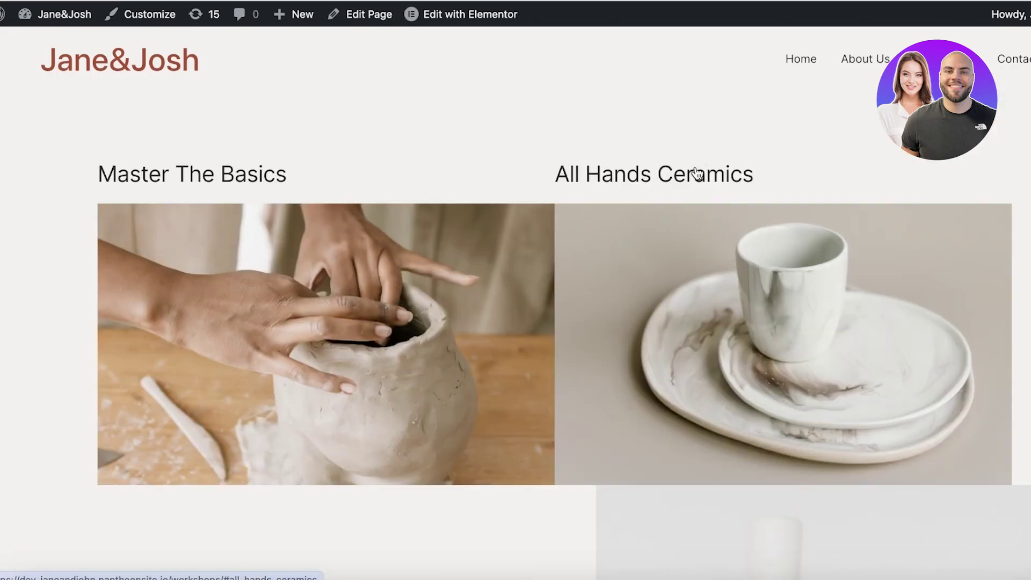
{"action": "left_click", "coordinate": [696, 173]}
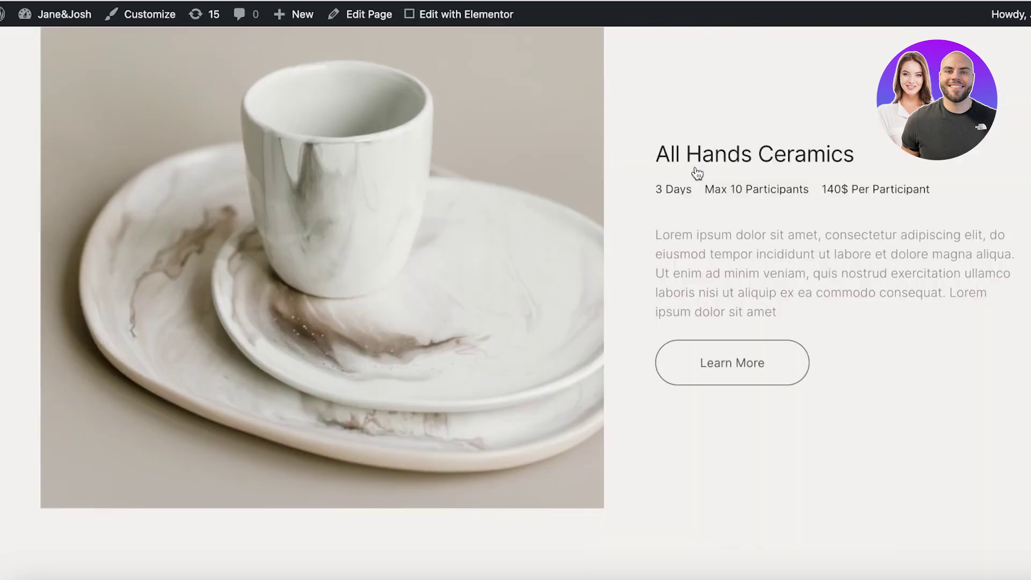
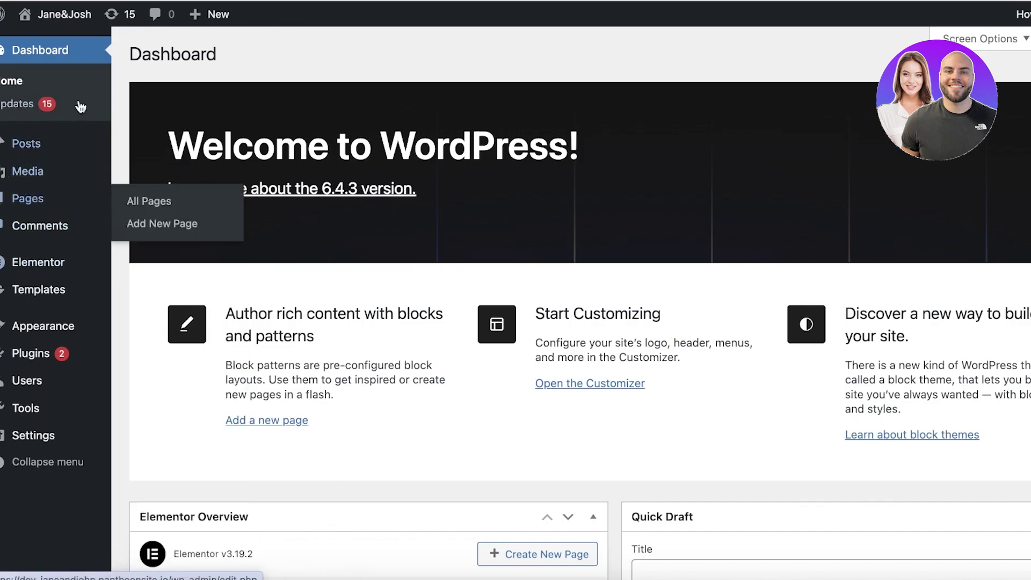
- Open the live home page in a new tab, view its class headings, and return to the WordPress dashboard
{"action": "mouse_move", "coordinate": [59, 27]}
{"action": "right_click", "coordinate": [54, 48]}
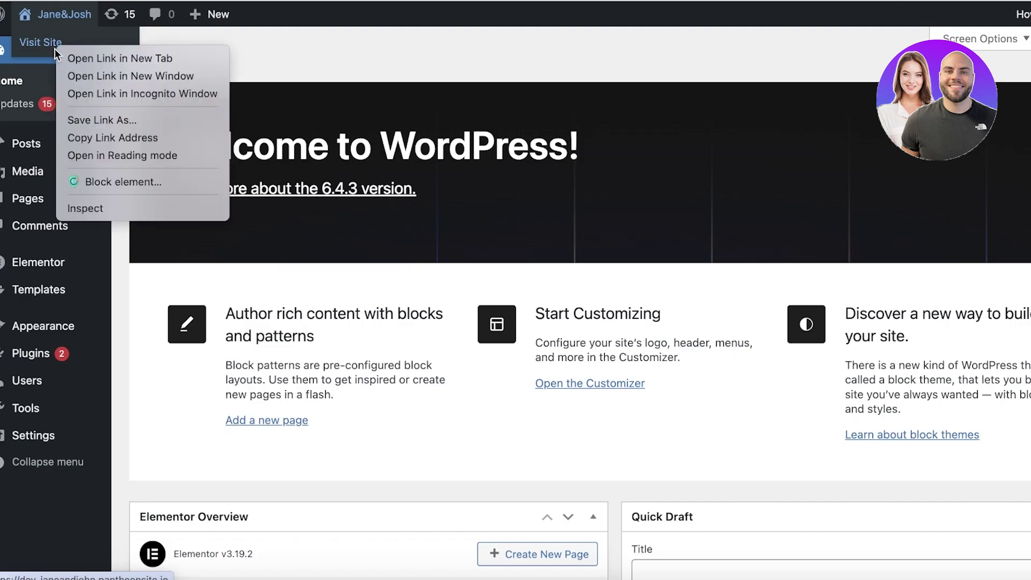
{"action": "left_click", "coordinate": [67, 58]}
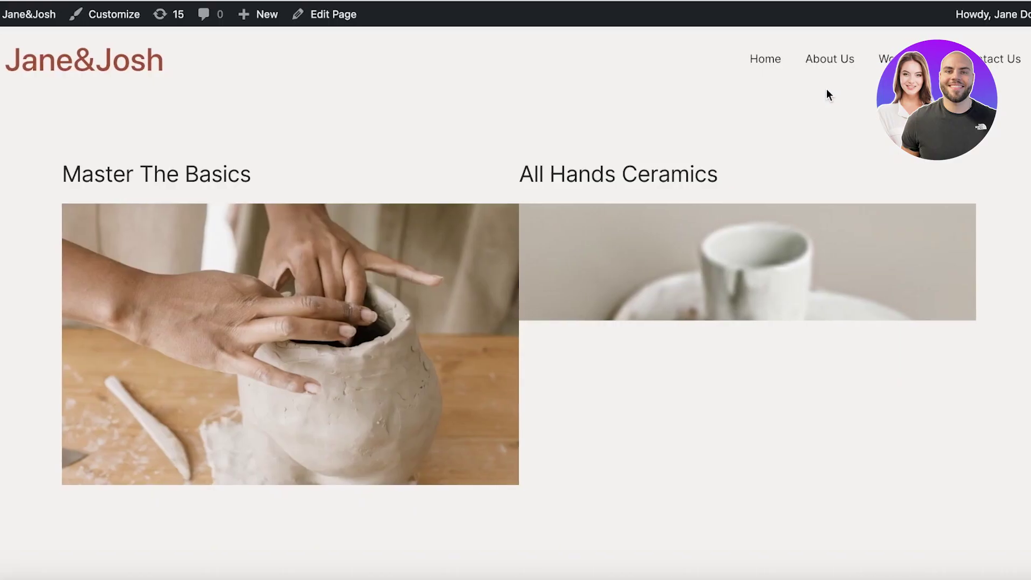
{"action": "scroll", "coordinate": [821, 107], "scroll_direction": "down", "scroll_amount": 2}
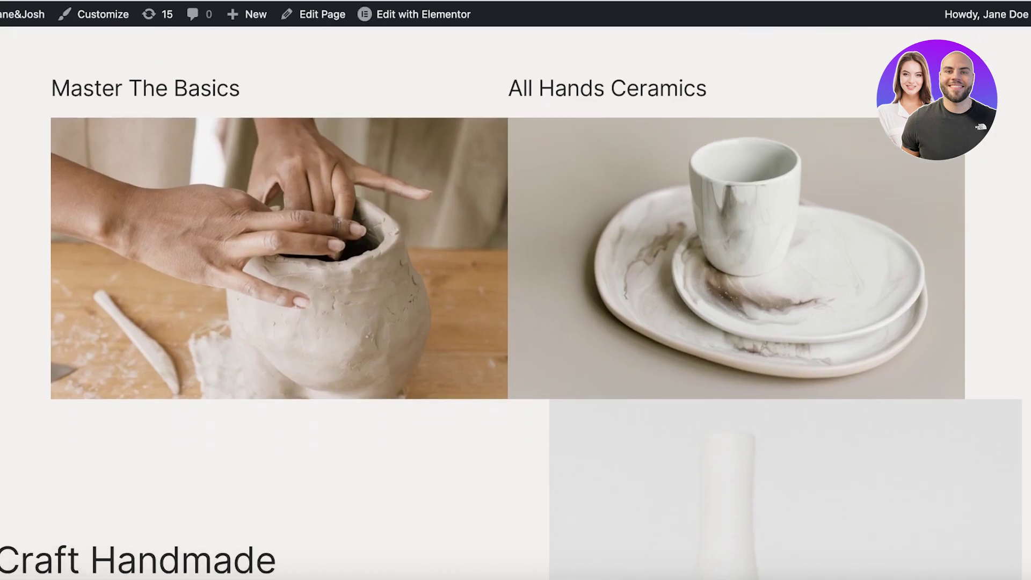
{"action": "mouse_move", "coordinate": [677, 11]}
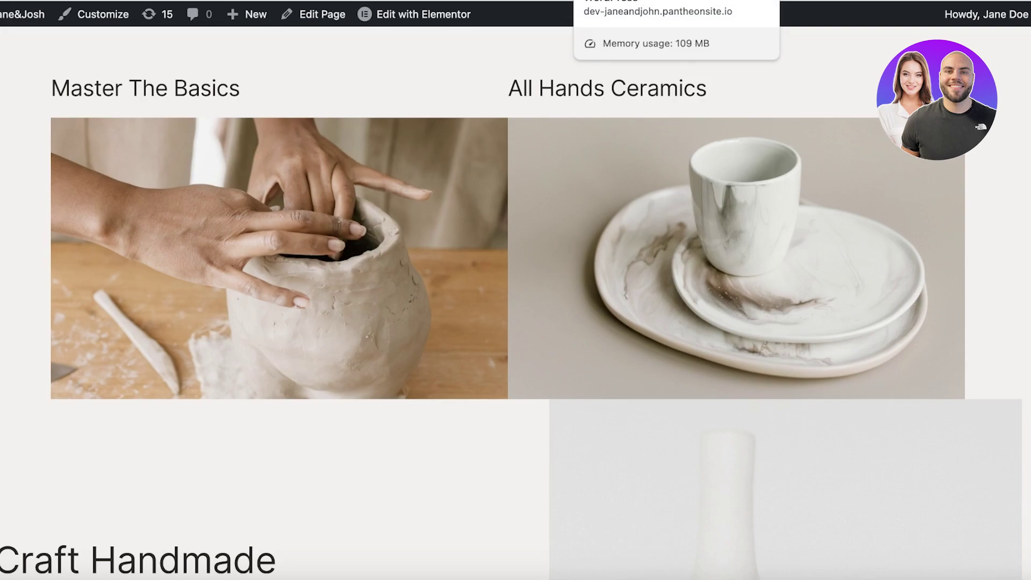
{"action": "left_click", "coordinate": [618, 8]}
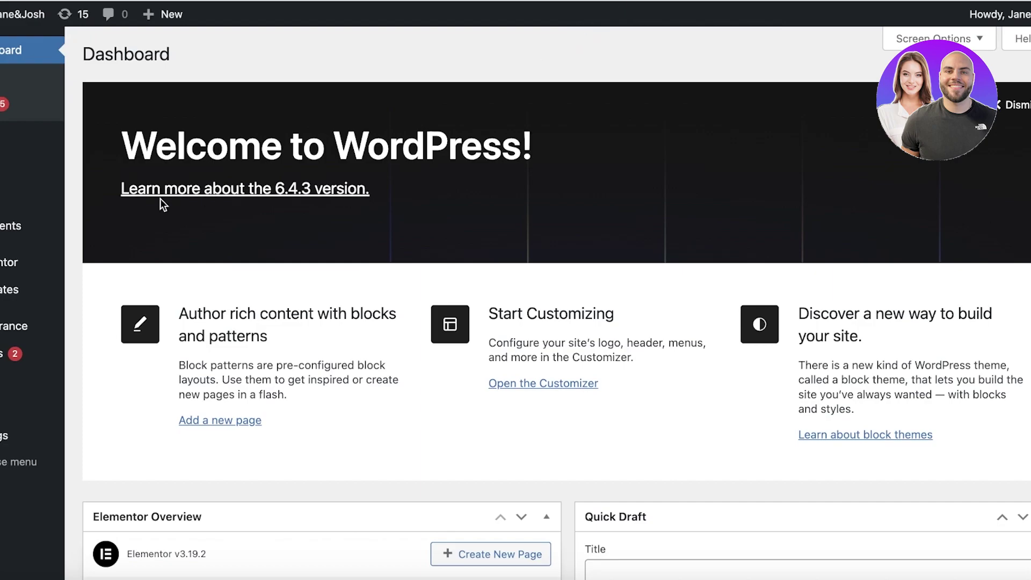